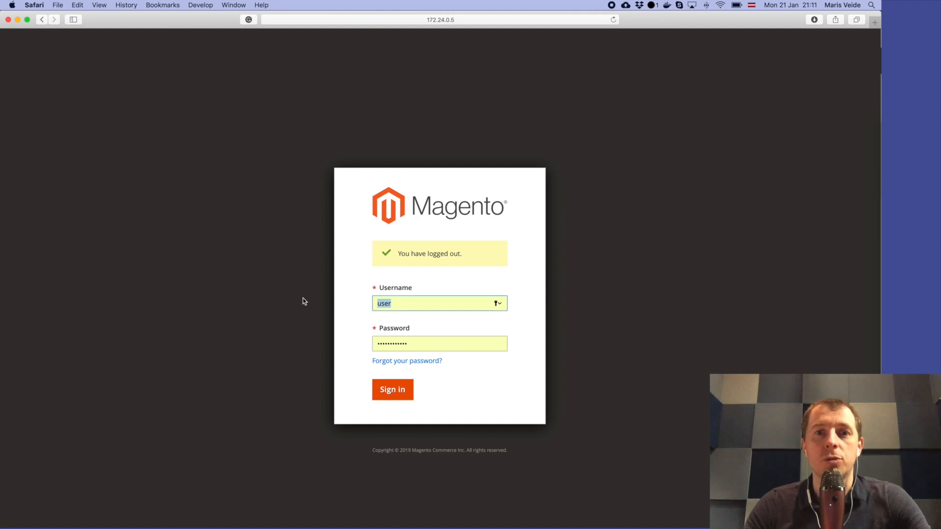
# Step: Sign in to the Magento admin with the prefilled credentials and open the list of all customers
pyautogui.click(392, 390)
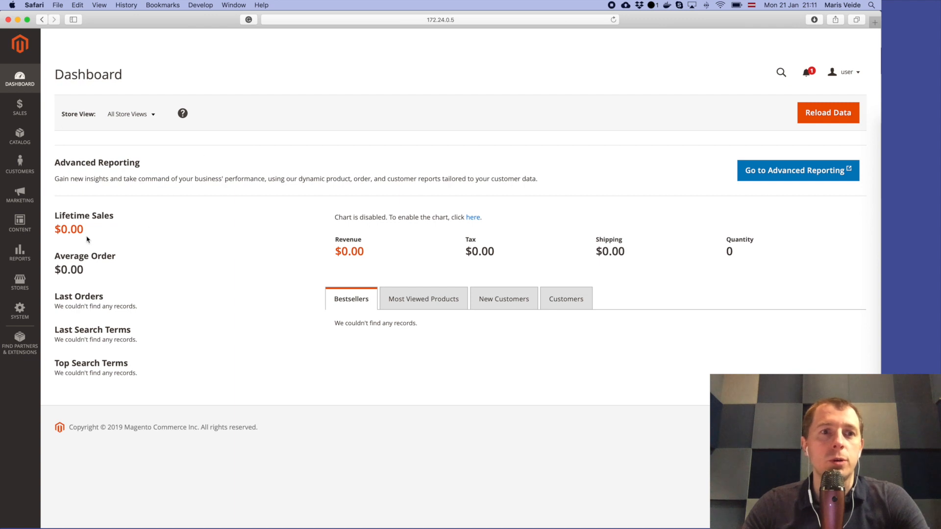
pyautogui.click(20, 165)
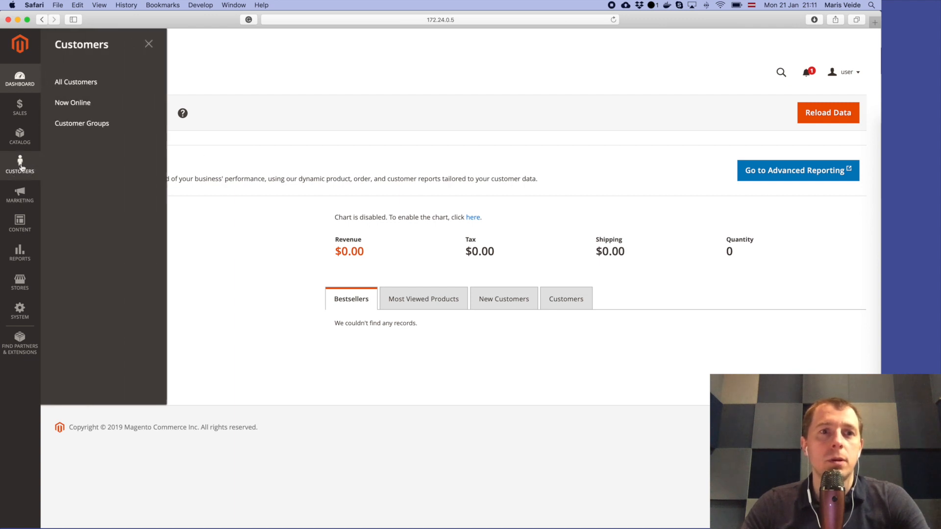
pyautogui.click(78, 84)
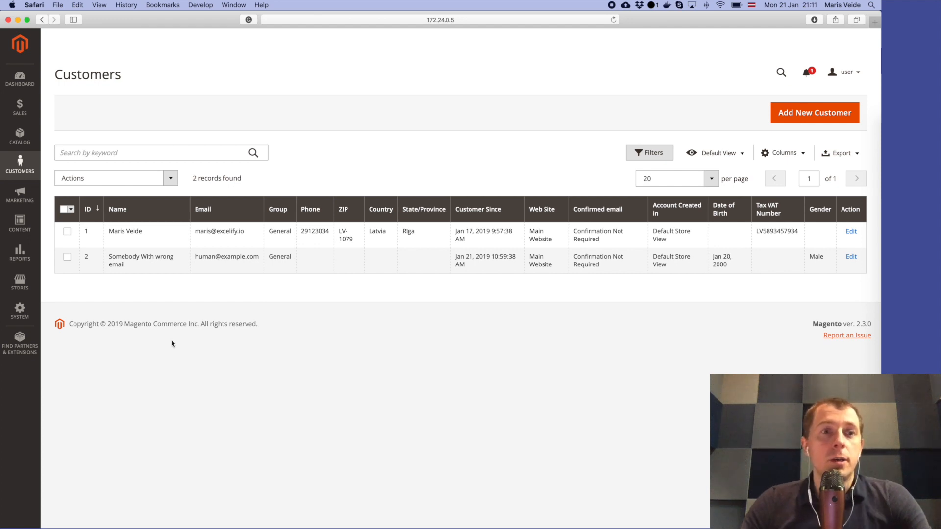
# Step: Open the system data export page and set the entity type to Customers Main File
pyautogui.click(27, 316)
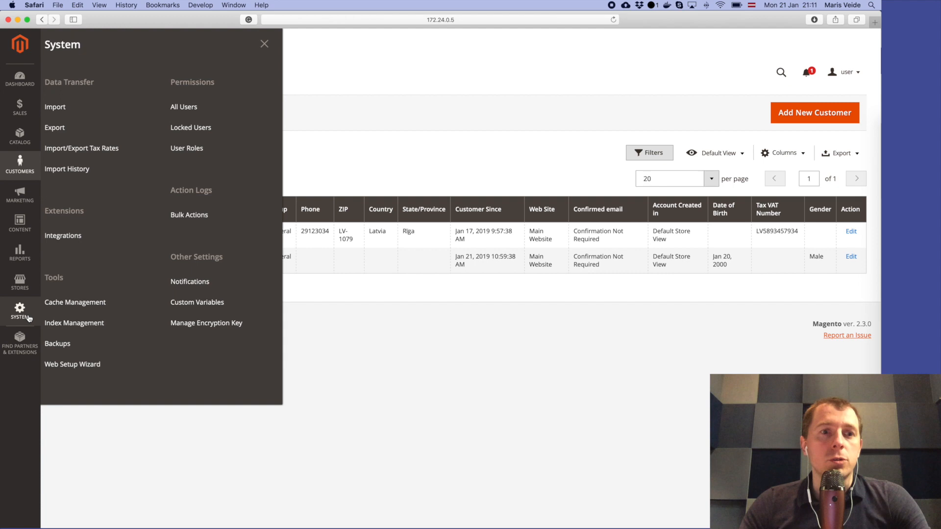
pyautogui.click(71, 131)
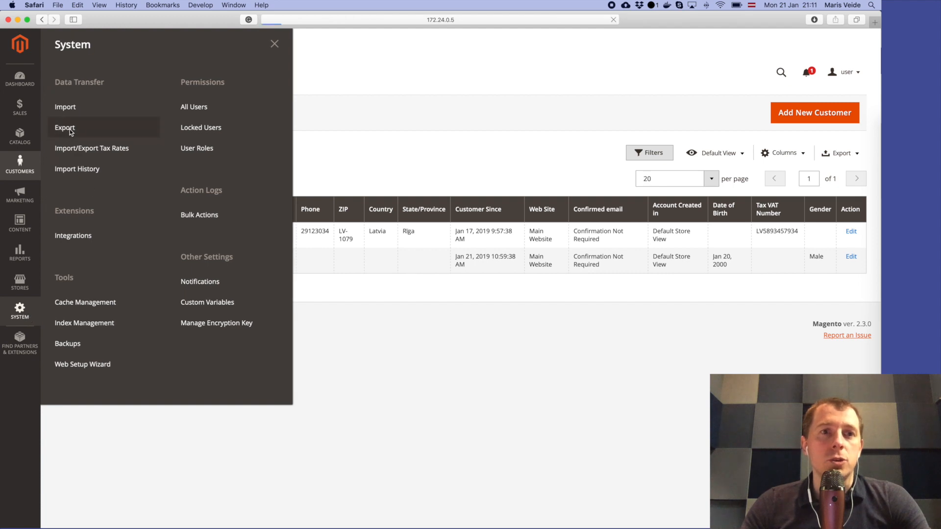
pyautogui.click(294, 128)
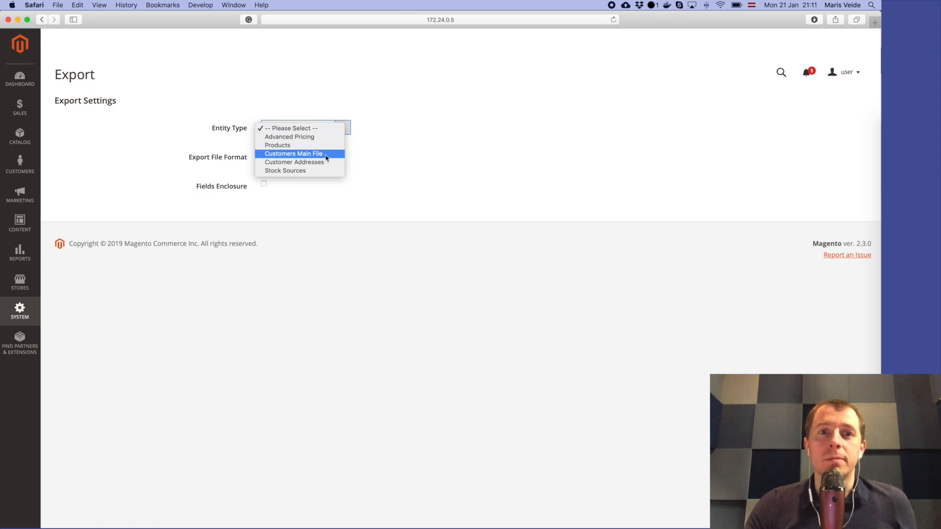
pyautogui.click(297, 155)
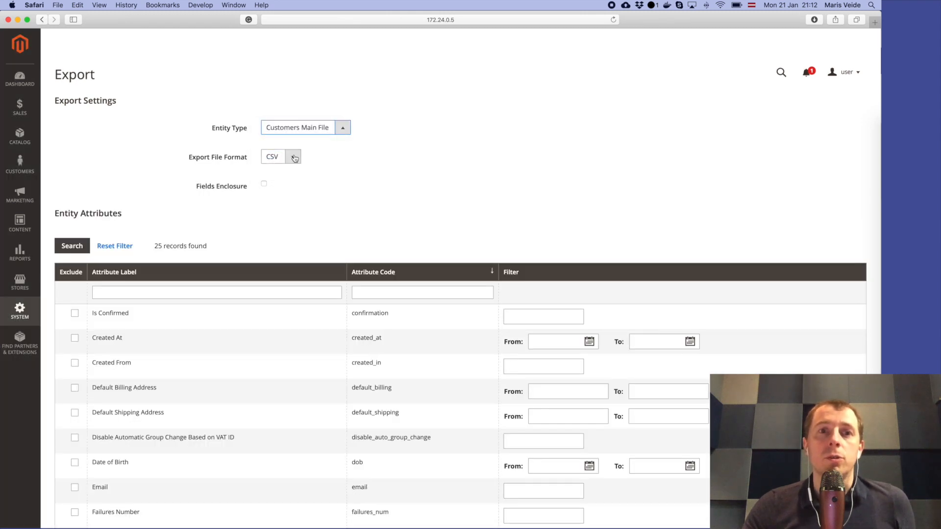
# Step: Keep CSV as the export file format, enable Fields Enclosure and run the export of the customers main file
pyautogui.click(280, 158)
pyautogui.click(280, 158)
pyautogui.click(263, 185)
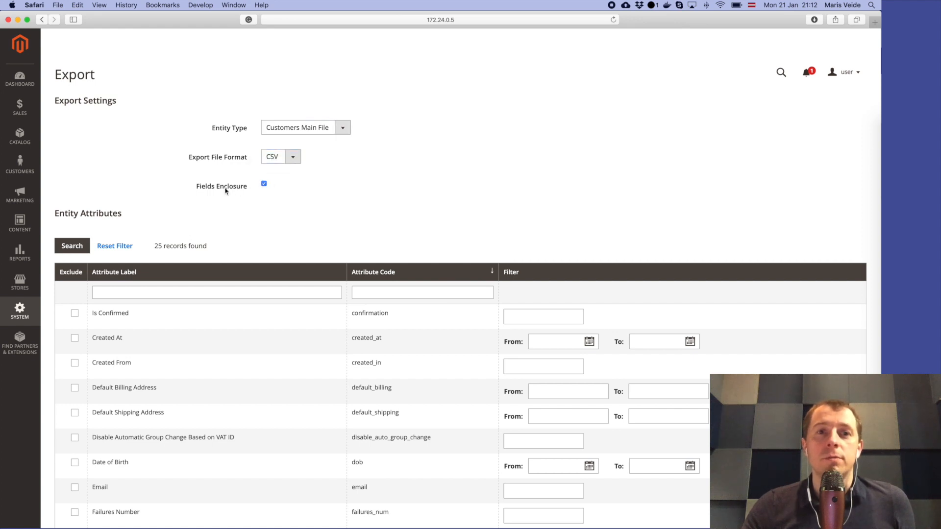
pyautogui.scroll(-1, 170, 276)
pyautogui.scroll(-10, 169, 276)
pyautogui.click(81, 478)
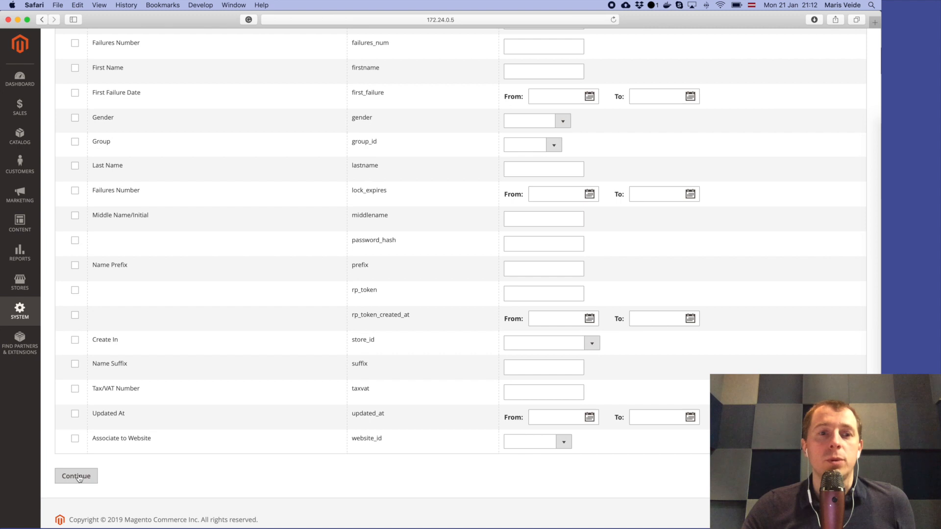
# Step: Change the entity type to Customer Addresses and export it as CSV with Fields Enclosure enabled
pyautogui.scroll(15, 204, 443)
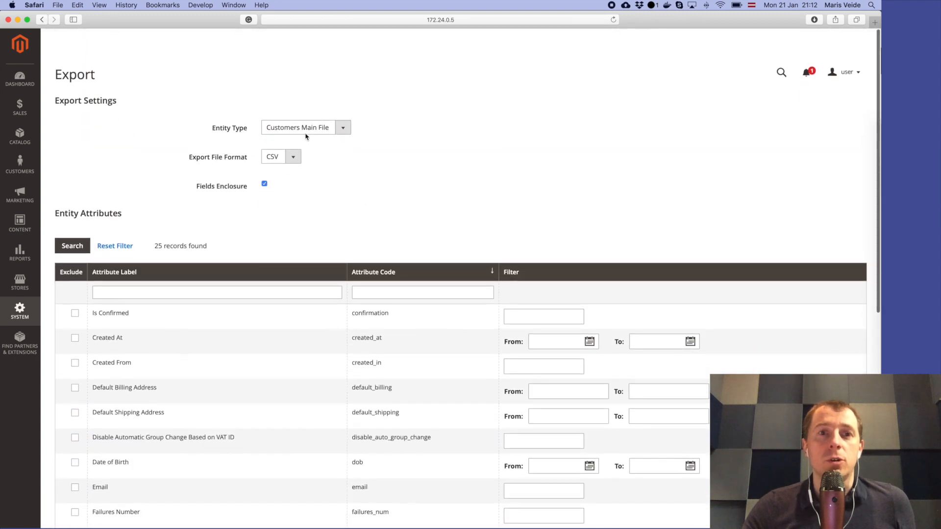
pyautogui.click(306, 136)
pyautogui.click(310, 138)
pyautogui.scroll(-10, 228, 270)
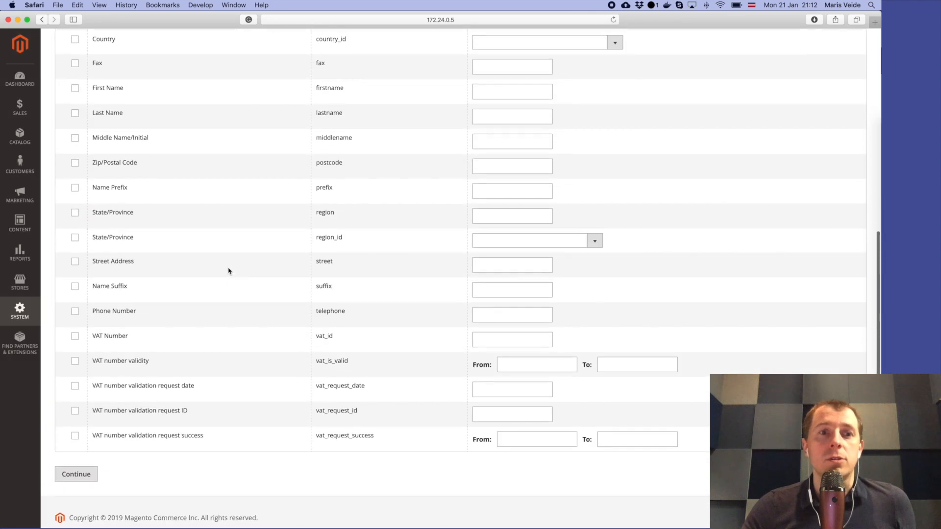
pyautogui.click(84, 477)
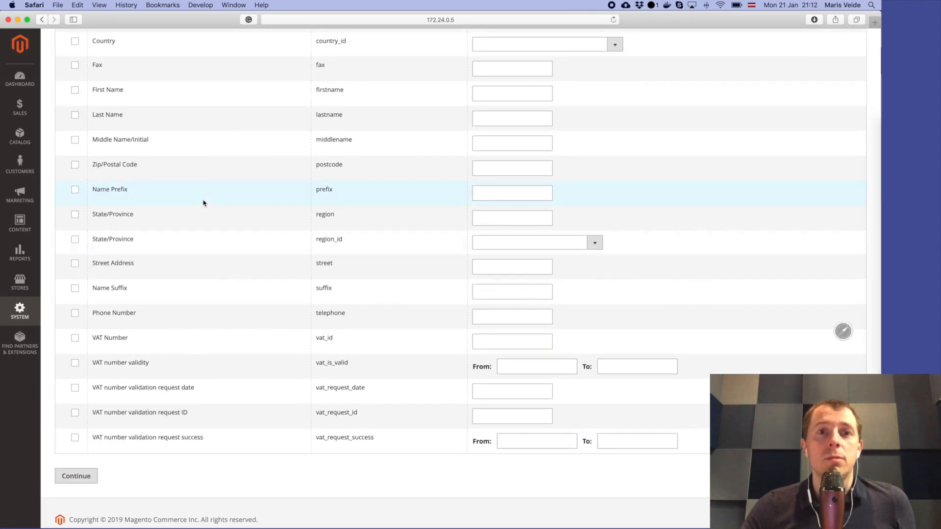
pyautogui.scroll(10, 204, 203)
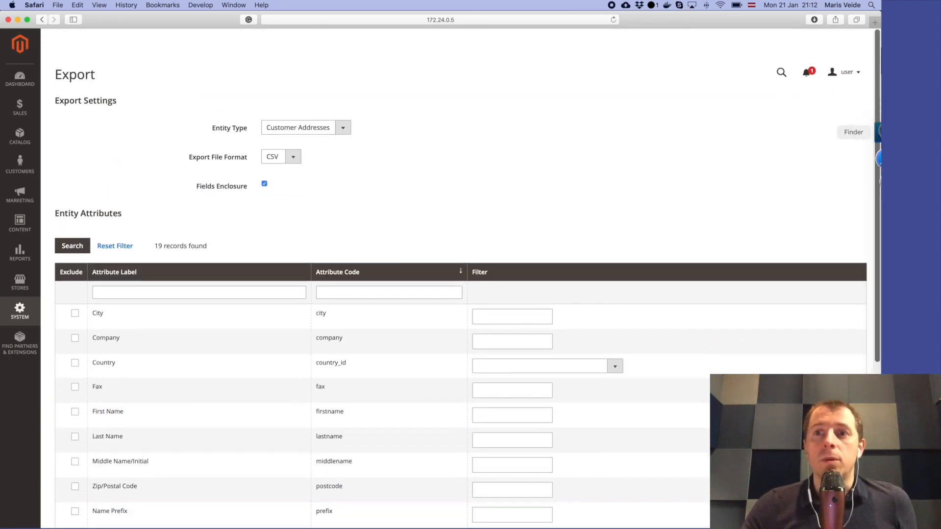
# Step: Switch to Finder and compress the two exported customer CSV files in Downloads into one ZIP archive
pyautogui.click(899, 131)
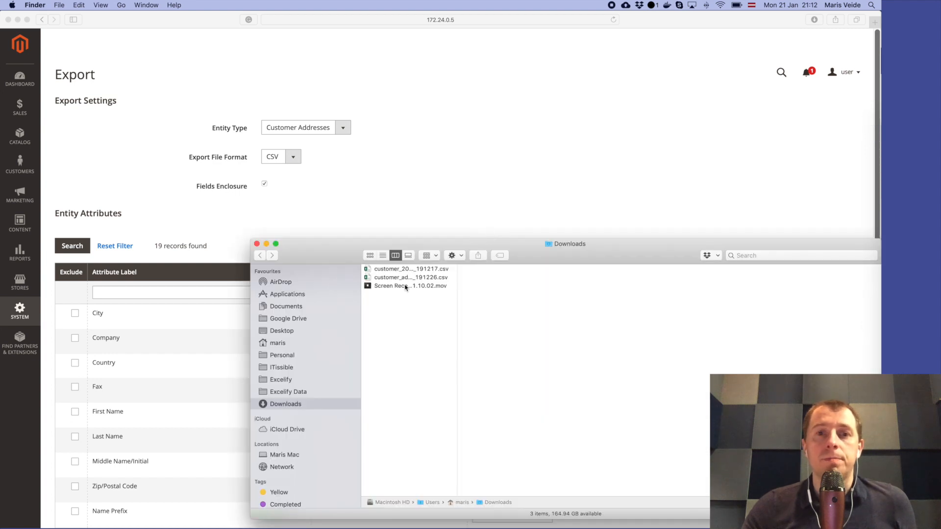
pyautogui.click(412, 269)
pyautogui.keyDown('shift'); pyautogui.click(415, 277); pyautogui.keyUp('shift')
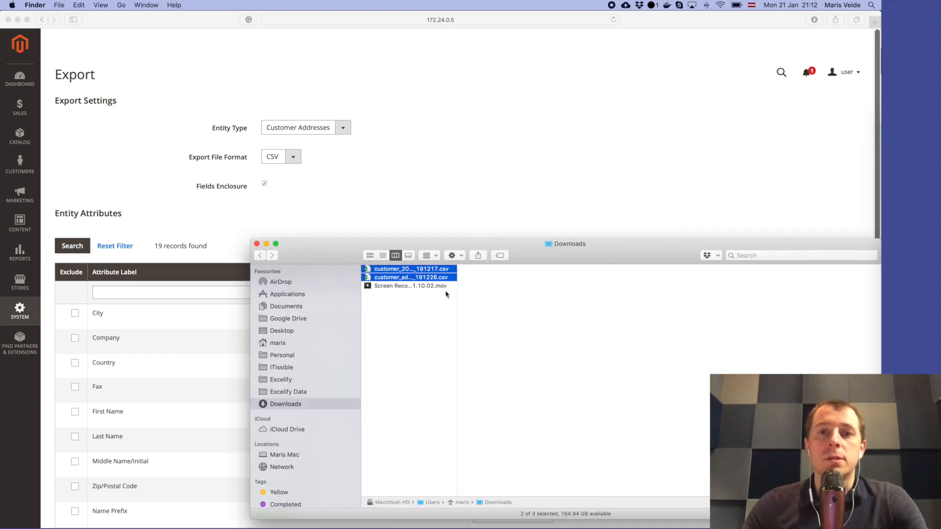
pyautogui.doubleClick(458, 299)
pyautogui.rightClick(423, 273)
pyautogui.click(461, 365)
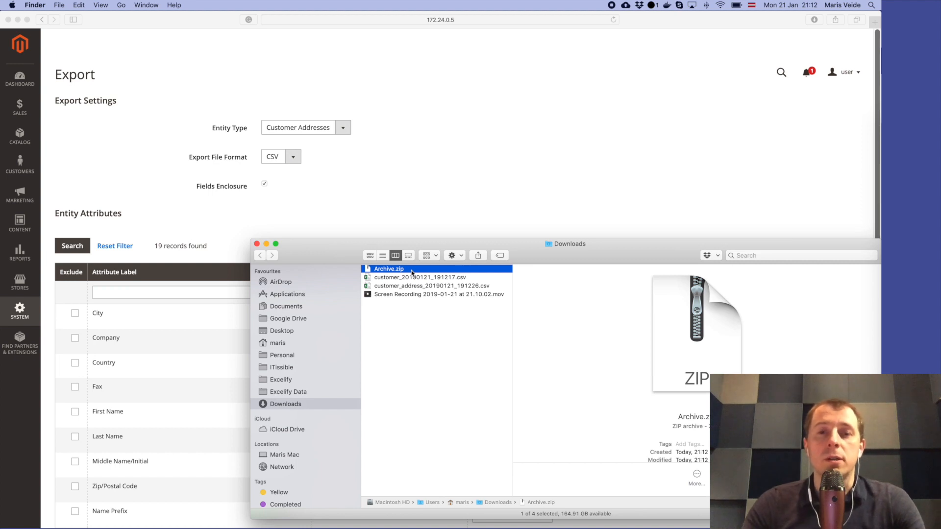
# Step: Rename the new ZIP archive as Magento Customers.zip
pyautogui.press('Return')
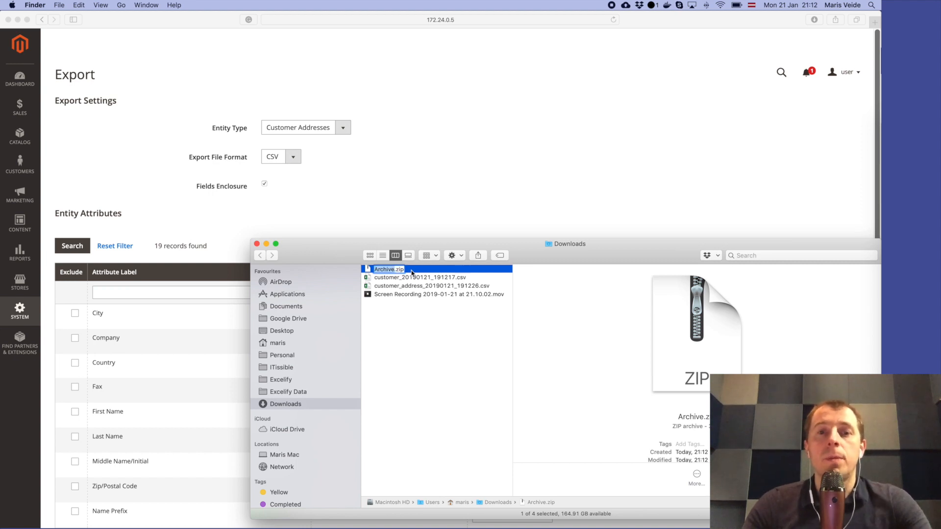
pyautogui.write('Magento ')
pyautogui.write('CUstomers')
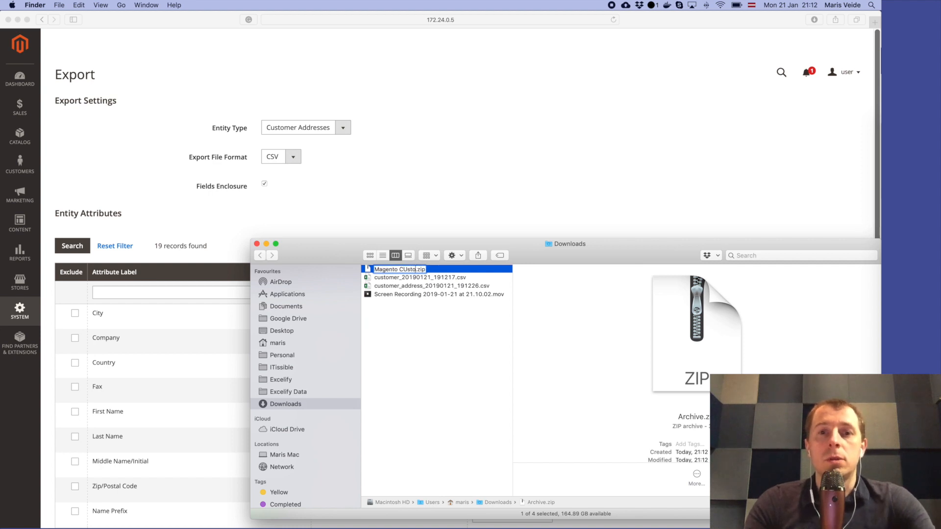
pyautogui.press('Return')
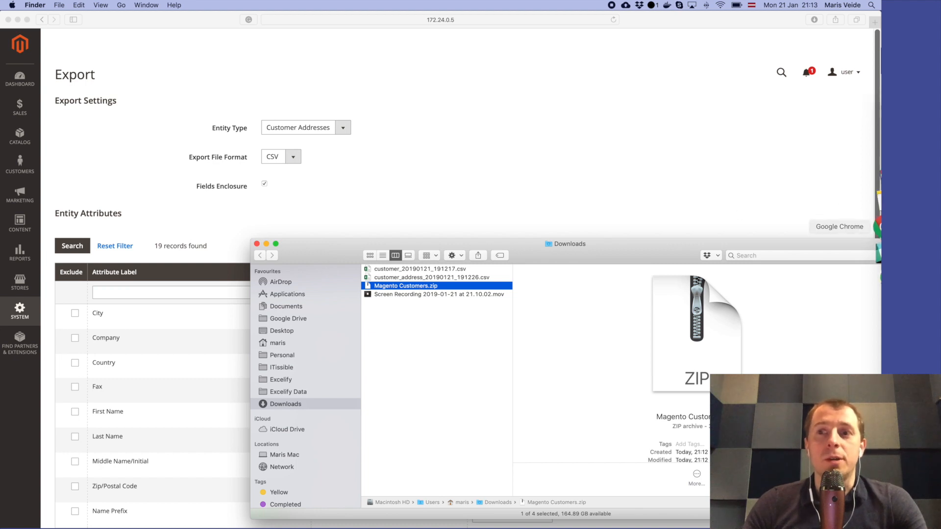
# Step: Switch to the Excelify app in Chrome and upload Magento Customers.zip from Downloads as the import file
pyautogui.click(880, 226)
pyautogui.scroll(-10, 526, 363)
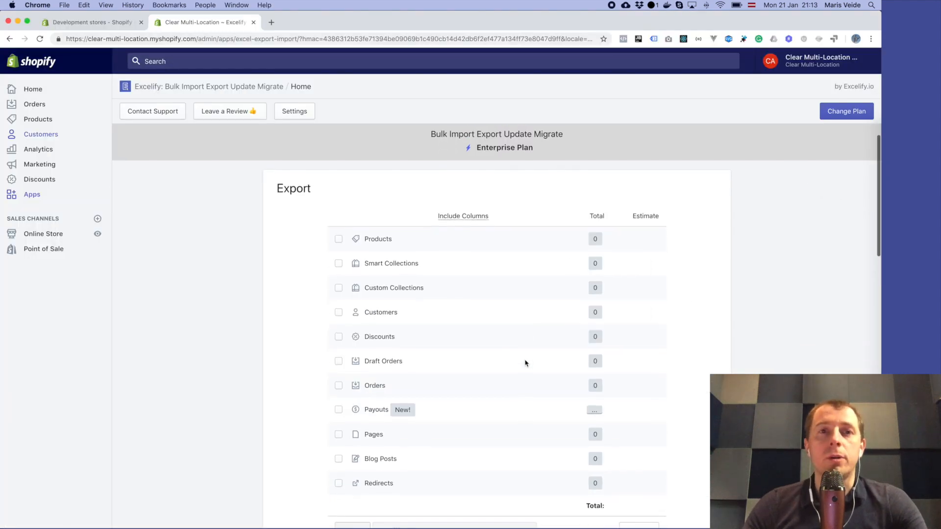
pyautogui.scroll(-2, 525, 363)
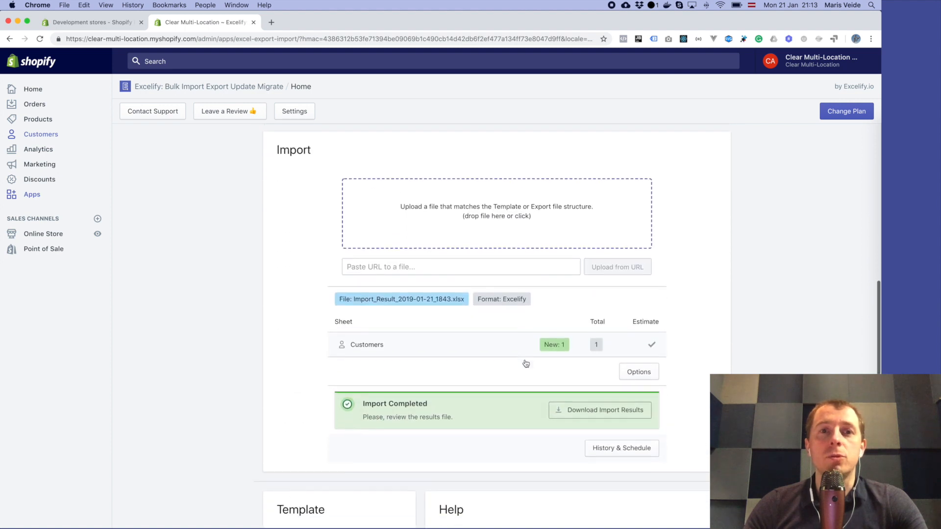
pyautogui.click(468, 242)
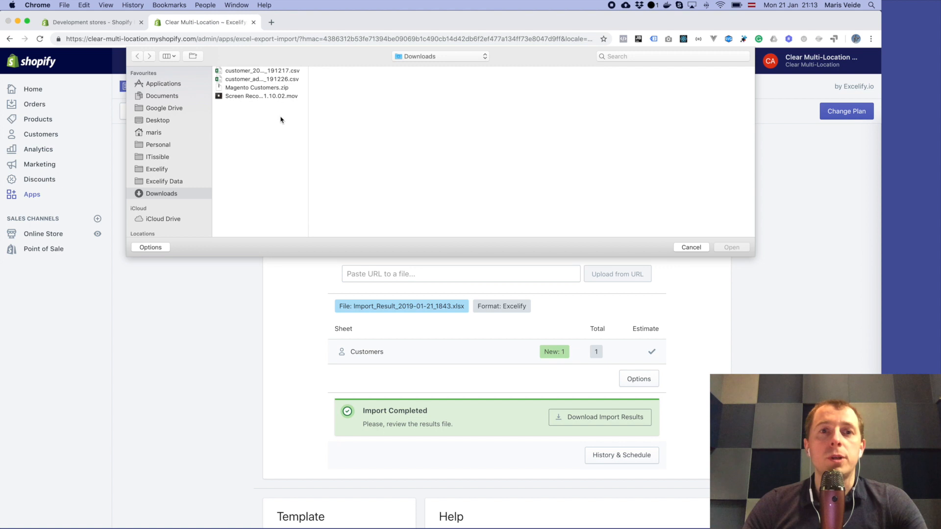
pyautogui.doubleClick(267, 89)
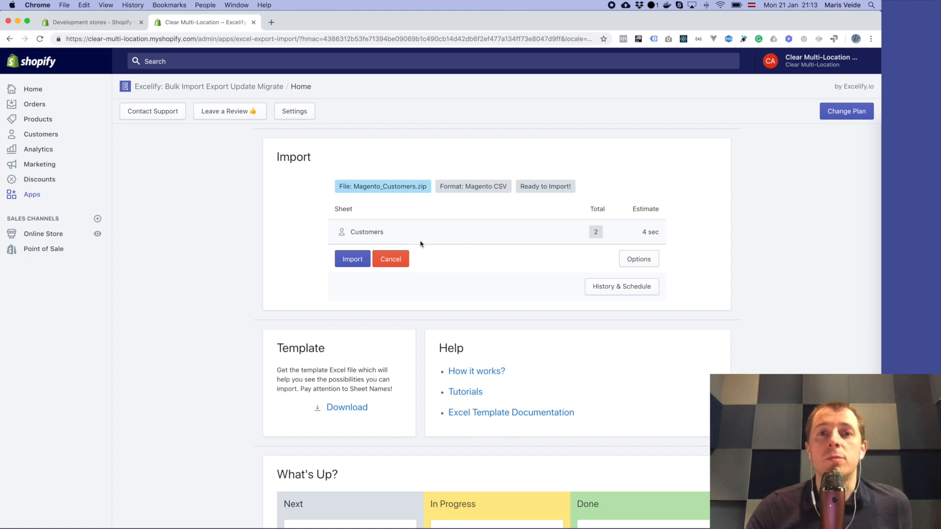
# Step: Enable the dry run option that only generates the Results file, and start the import of the Magento customers
pyautogui.click(621, 263)
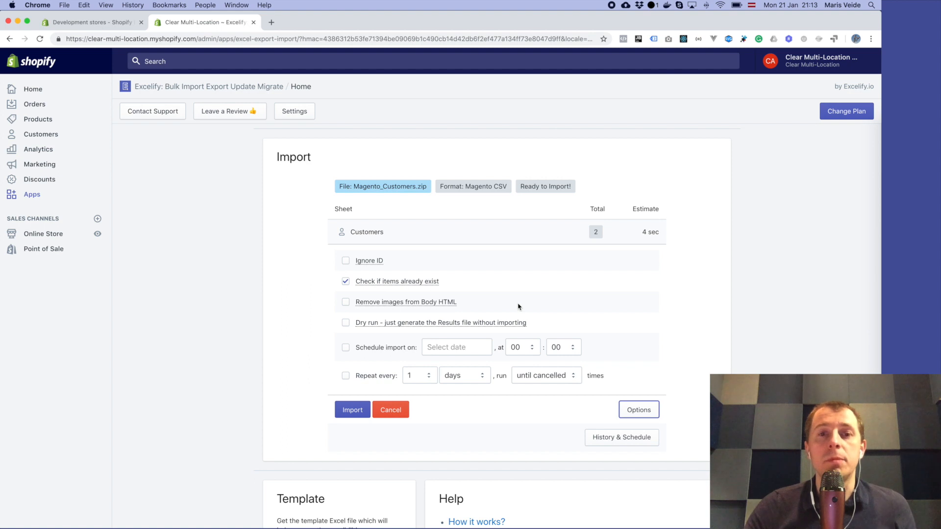
pyautogui.moveTo(456, 325)
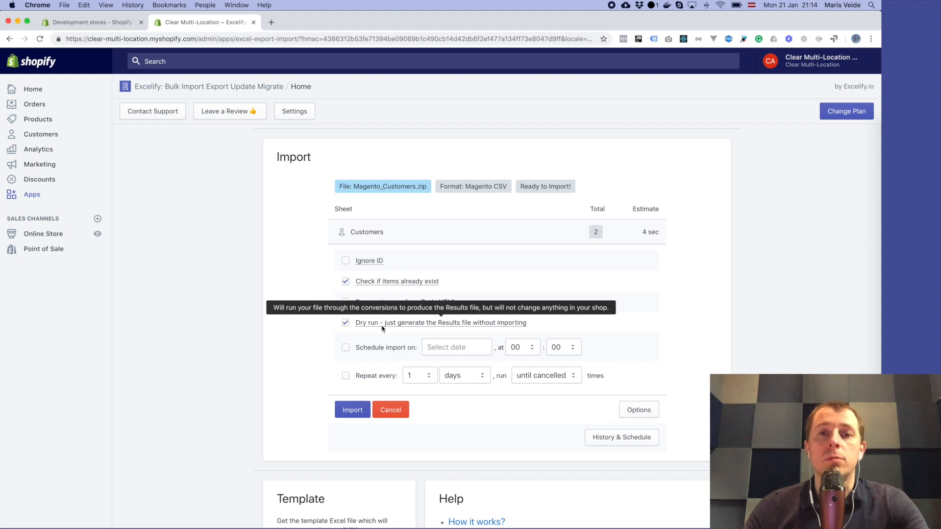
pyautogui.click(362, 327)
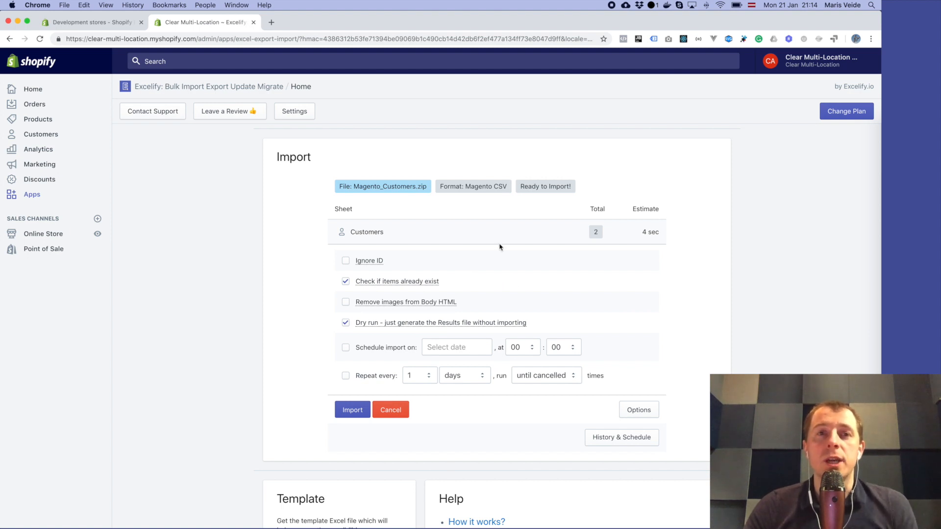
pyautogui.click(351, 414)
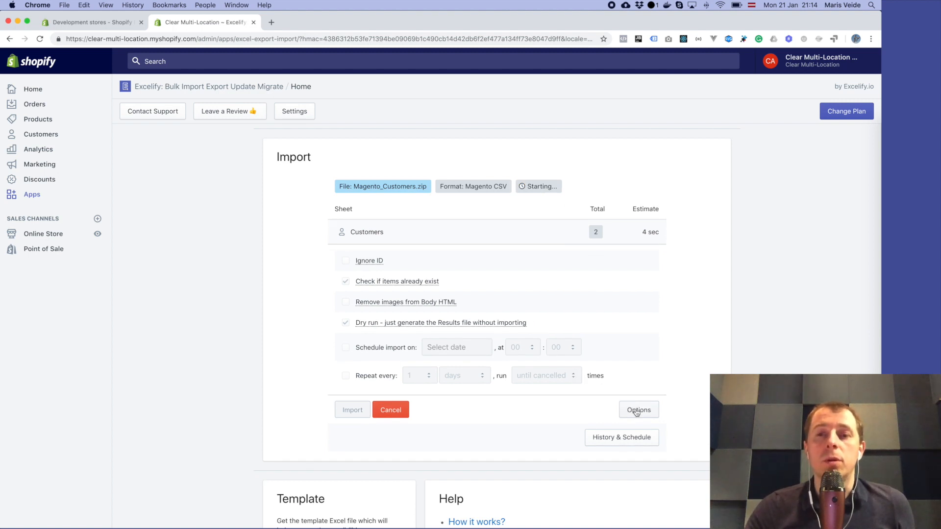
pyautogui.click(633, 429)
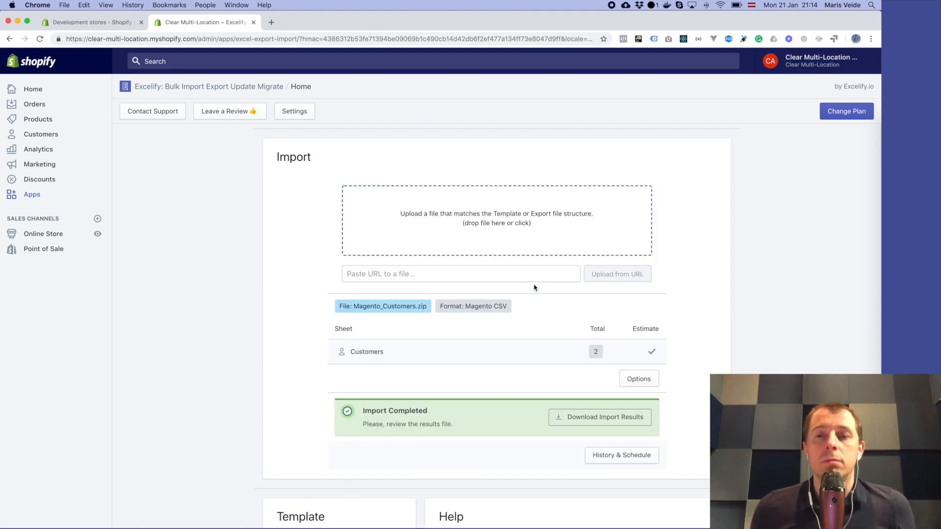
# Step: Download and open the import results file in Excel and auto-fit the width of all its columns
pyautogui.click(592, 420)
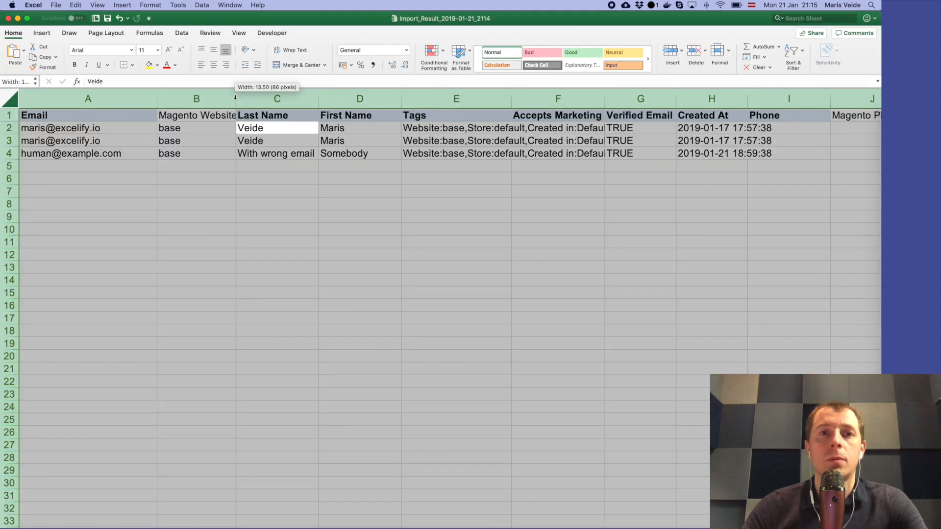
pyautogui.doubleClick(235, 98)
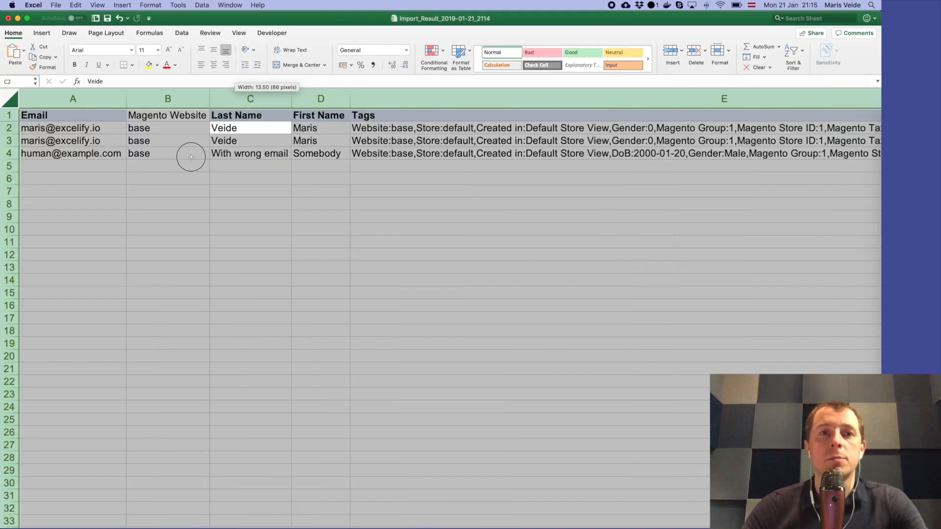
pyautogui.click(169, 154)
pyautogui.click(150, 195)
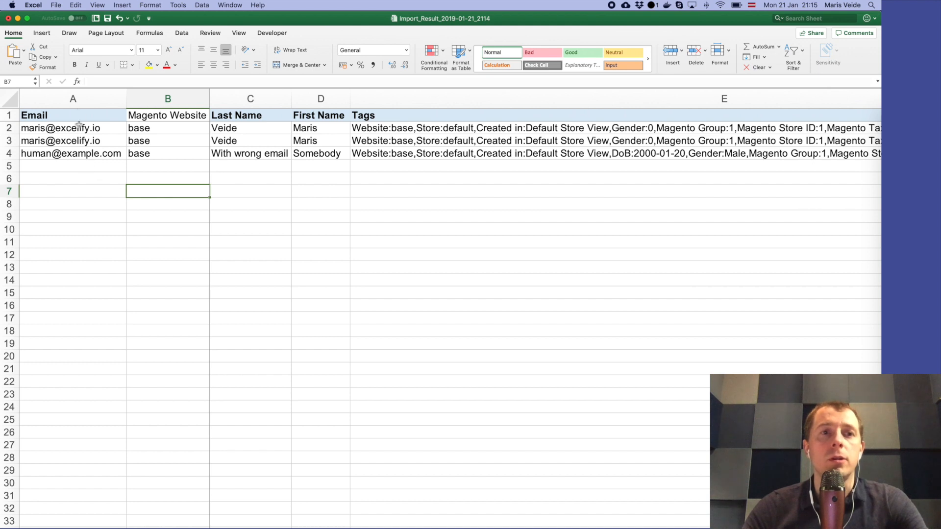
# Step: Review the Magento Website and Tags columns for the three customer rows in the import results
pyautogui.click(149, 132)
pyautogui.click(152, 138)
pyautogui.click(142, 152)
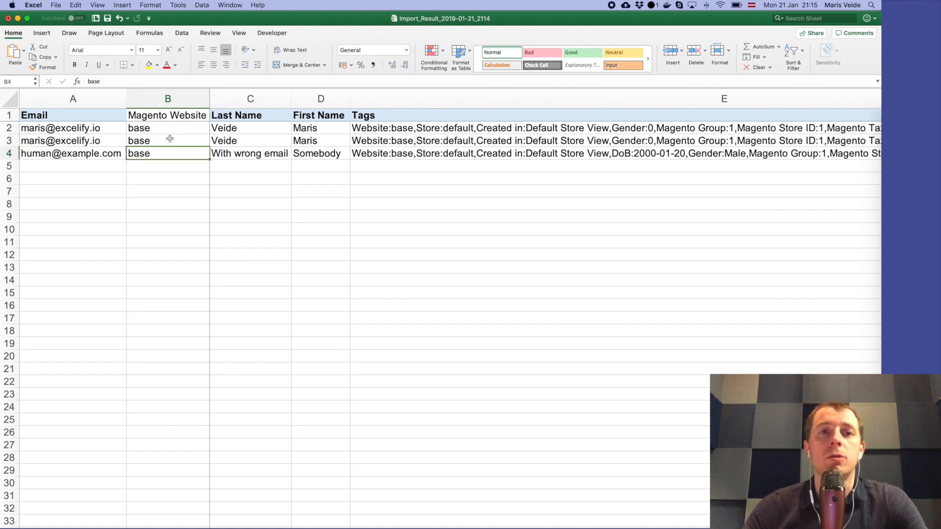
pyautogui.moveTo(170, 114); pyautogui.dragTo(168, 151)
pyautogui.click(166, 152)
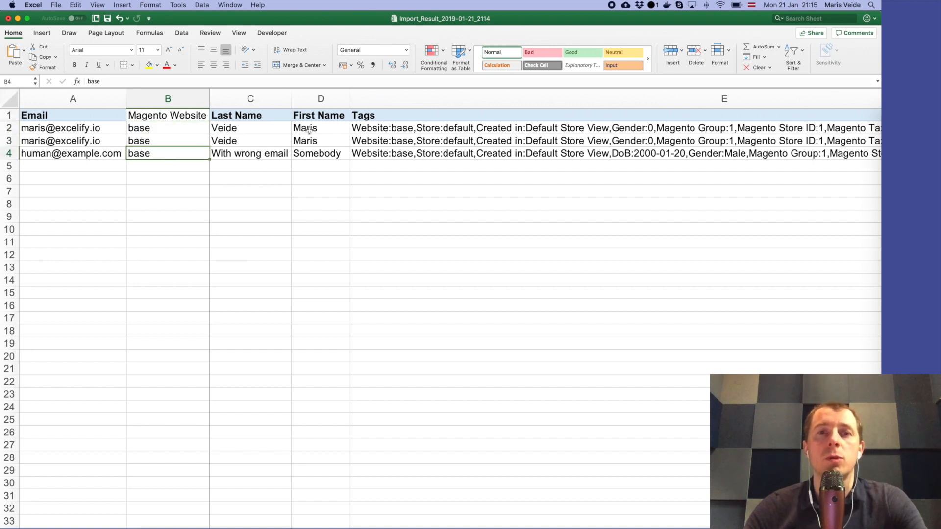
pyautogui.hscroll(1, 329, 132)
pyautogui.hscroll(-1, 329, 133)
pyautogui.hscroll(10, 271, 134)
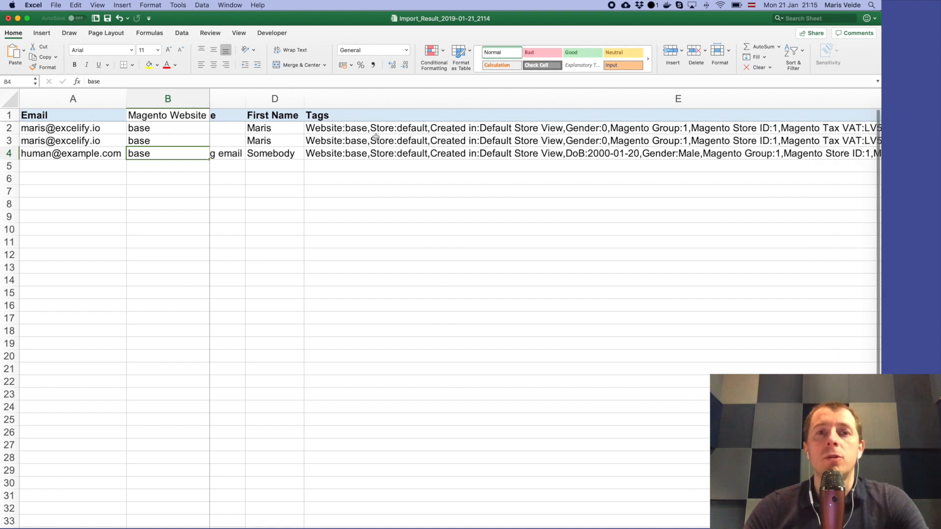
pyautogui.hscroll(5, 376, 138)
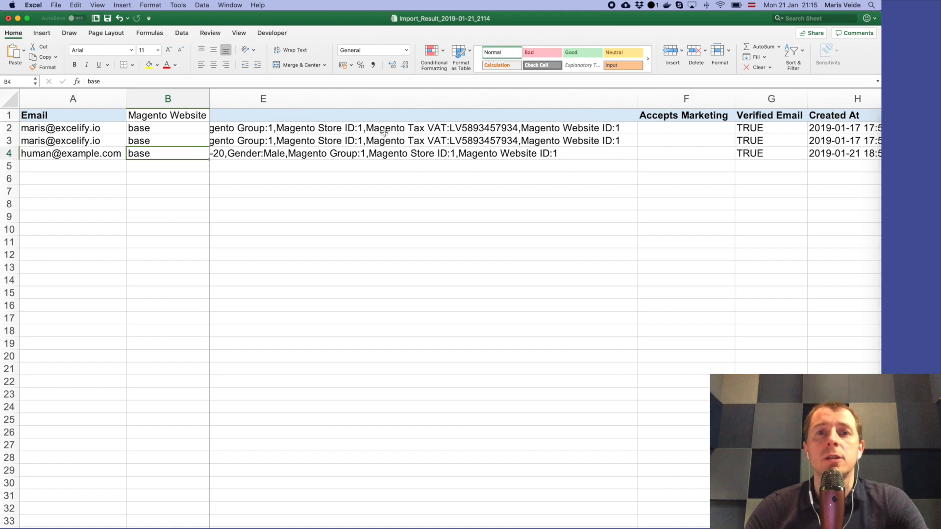
pyautogui.hscroll(5, 410, 140)
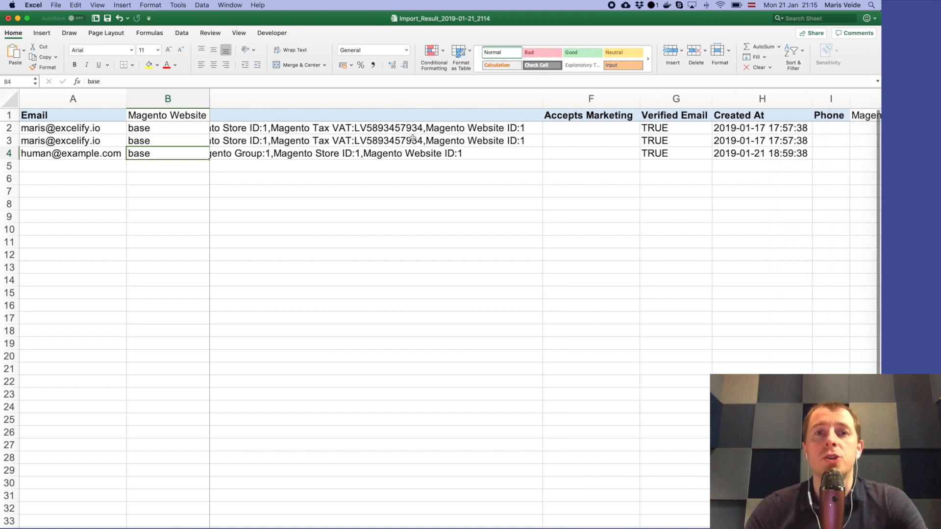
pyautogui.hscroll(-10, 394, 141)
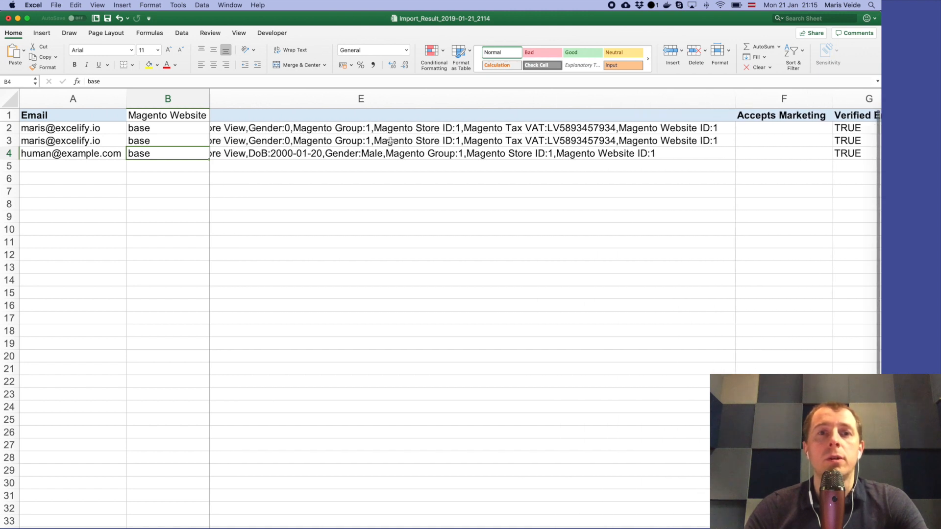
# Step: Examine the Magento Phone column and the surrounding customer account columns up to the start of the address fields
pyautogui.hscroll(15, 390, 141)
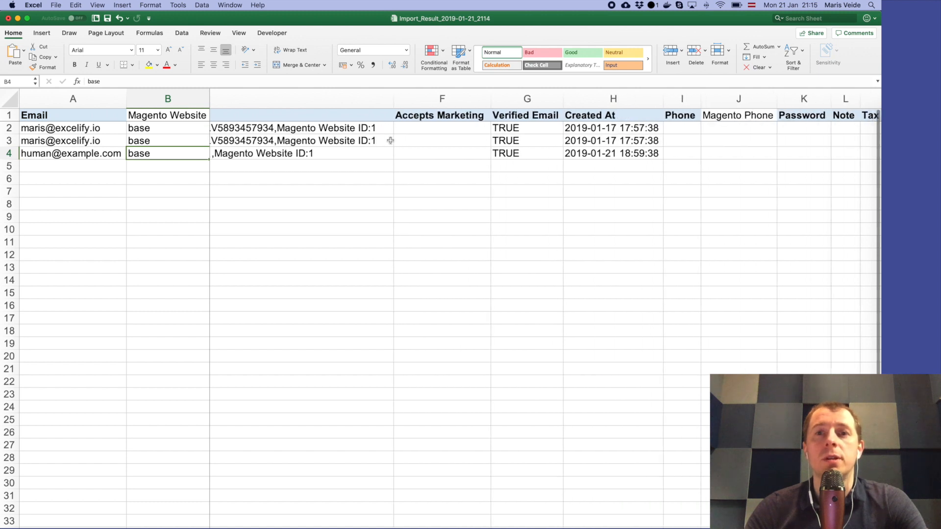
pyautogui.hscroll(10, 391, 141)
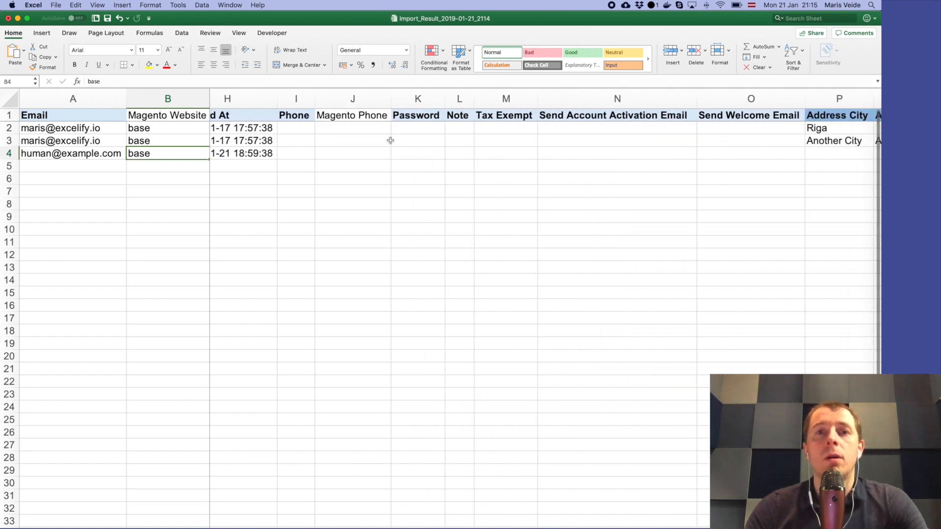
pyautogui.moveTo(356, 118); pyautogui.dragTo(356, 154)
pyautogui.click(355, 154)
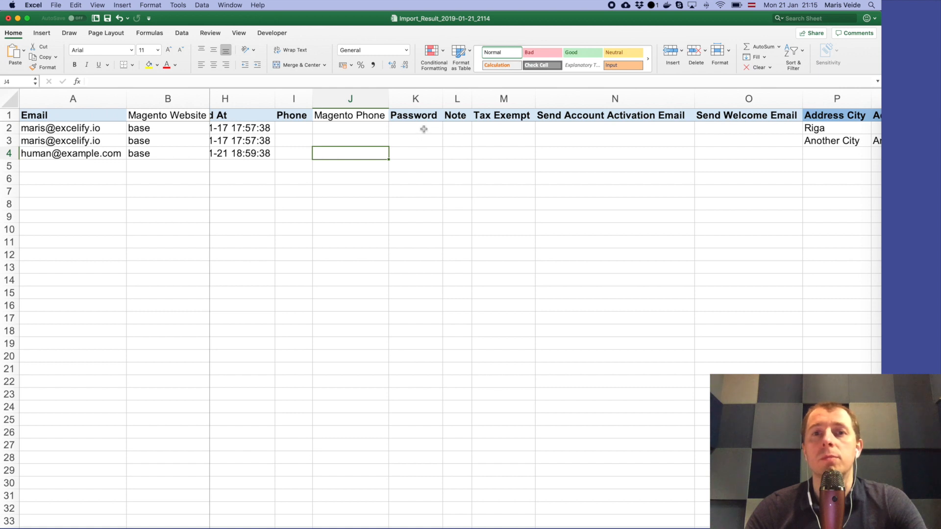
pyautogui.hscroll(3, 471, 134)
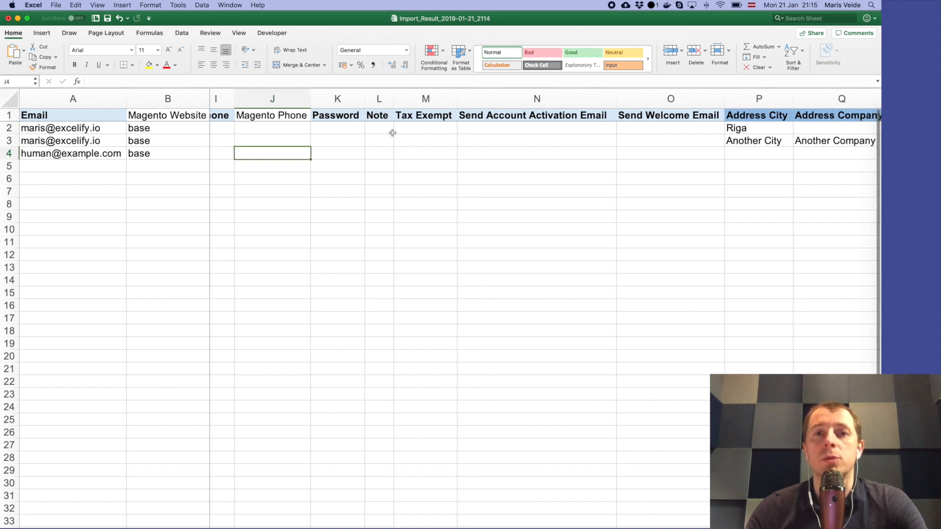
pyautogui.hscroll(10, 455, 143)
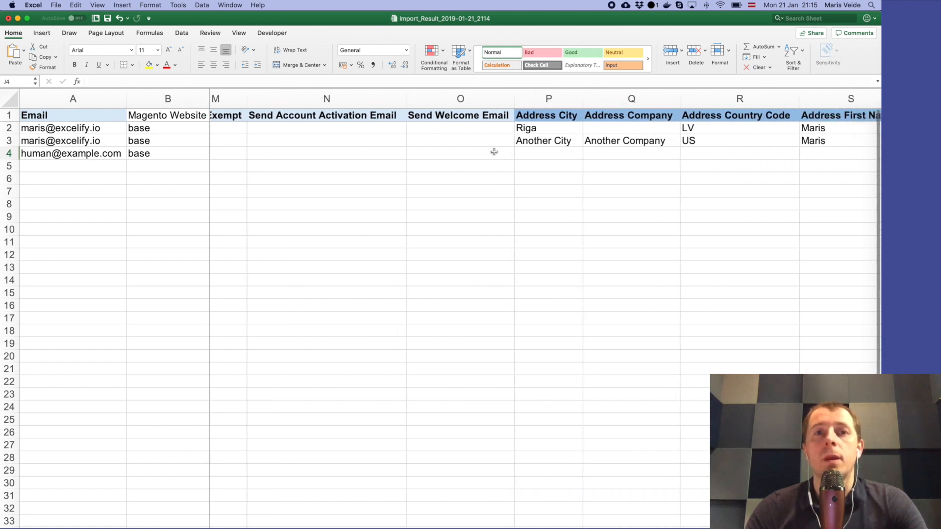
# Step: Try entering TRUE under Send Account Activation Email in cell N2, and undo the entry
pyautogui.hscroll(-3, 473, 147)
pyautogui.click(357, 130)
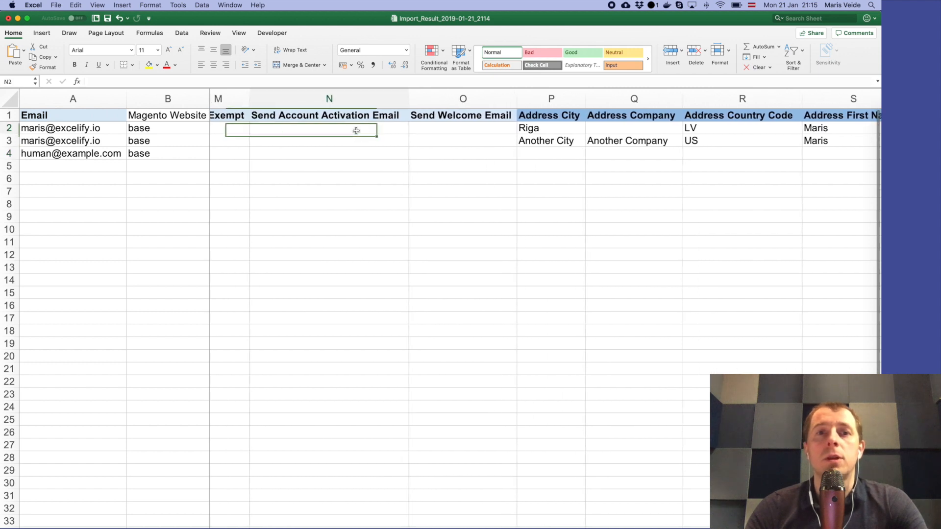
pyautogui.write('TRUE')
pyautogui.press('Return')
pyautogui.click(327, 130)
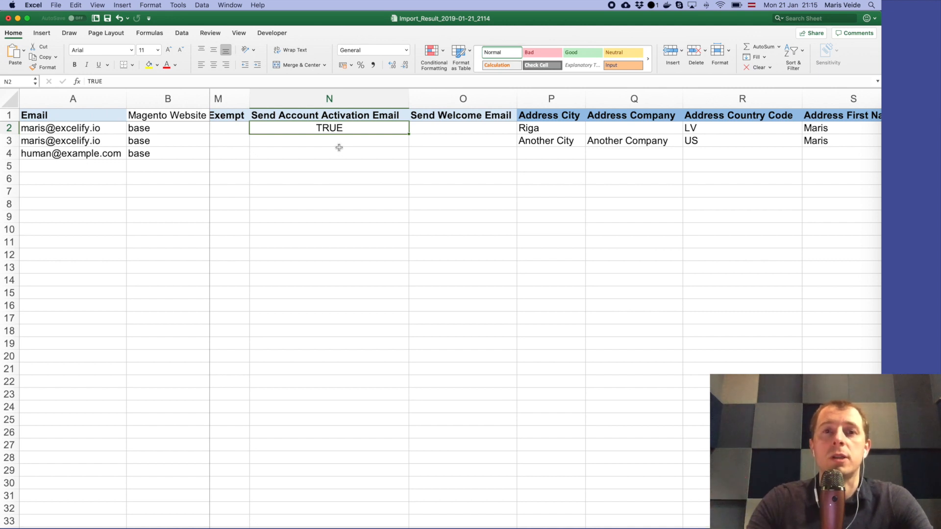
pyautogui.press('super+z')
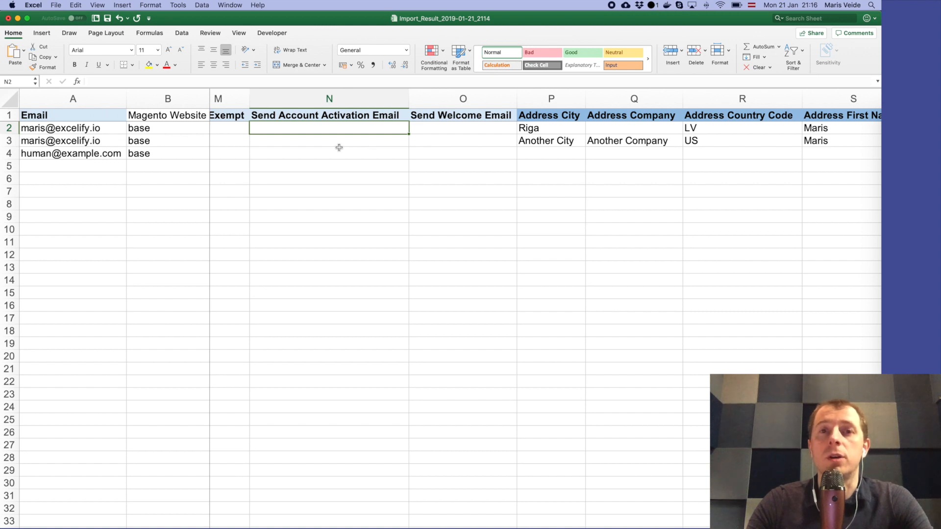
# Step: Review the Send Welcome Email column and compare the address columns of the two rows that share one customer email
pyautogui.press('Right')
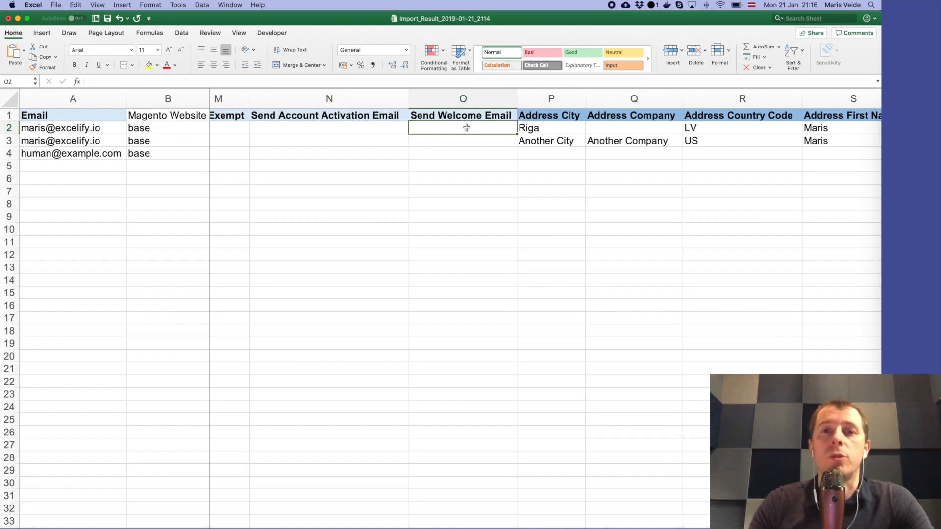
pyautogui.hscroll(3, 461, 130)
pyautogui.hscroll(3, 438, 129)
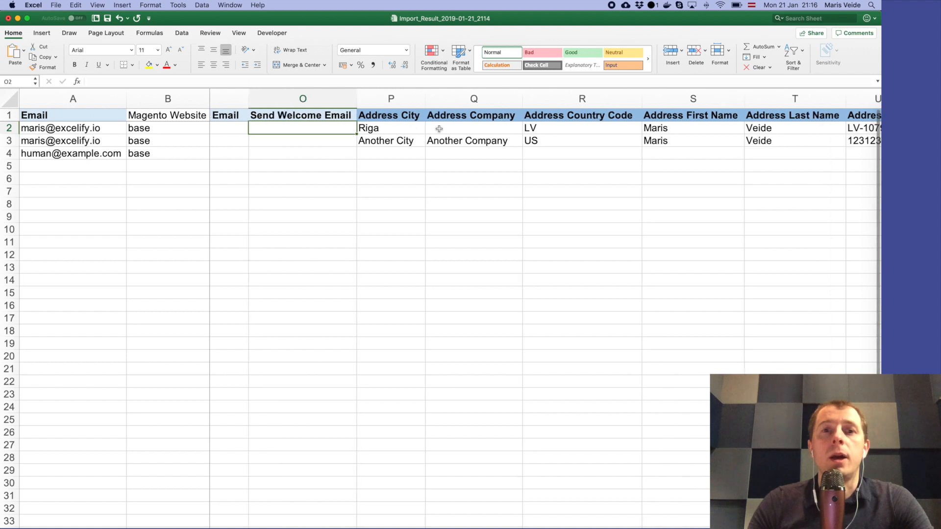
pyautogui.moveTo(377, 132); pyautogui.dragTo(487, 148)
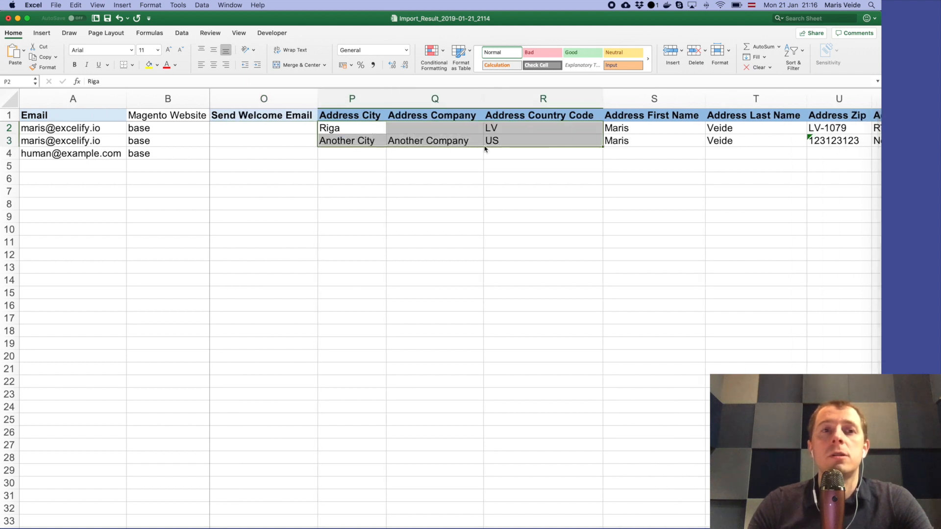
pyautogui.moveTo(108, 133); pyautogui.dragTo(107, 141)
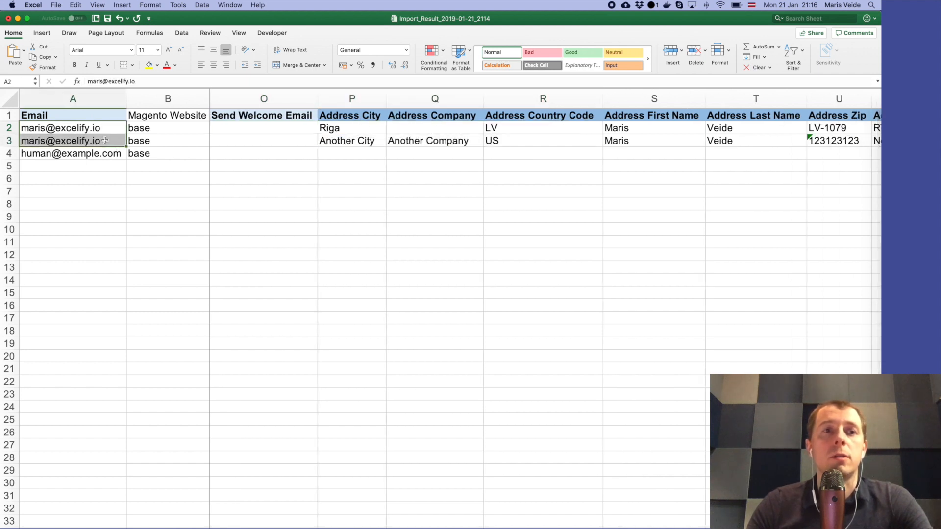
pyautogui.moveTo(8, 128); pyautogui.dragTo(8, 140)
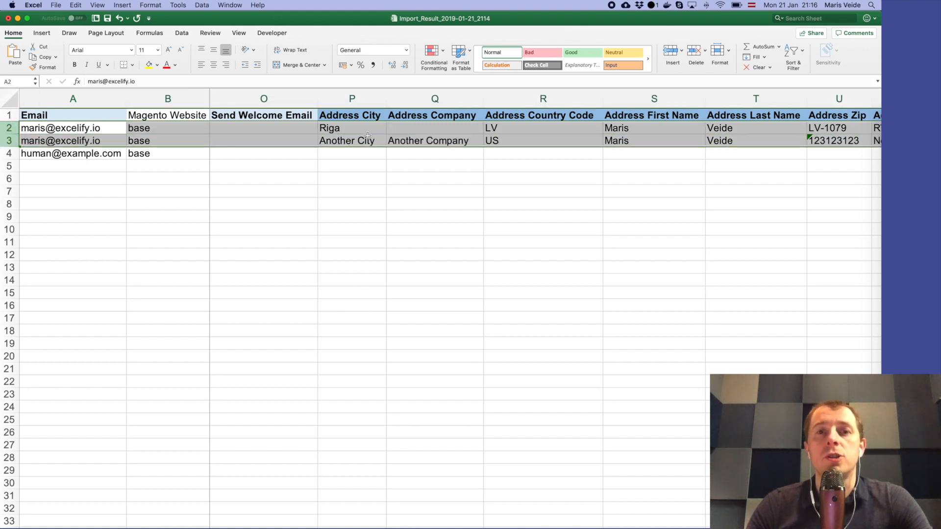
pyautogui.hscroll(3, 412, 135)
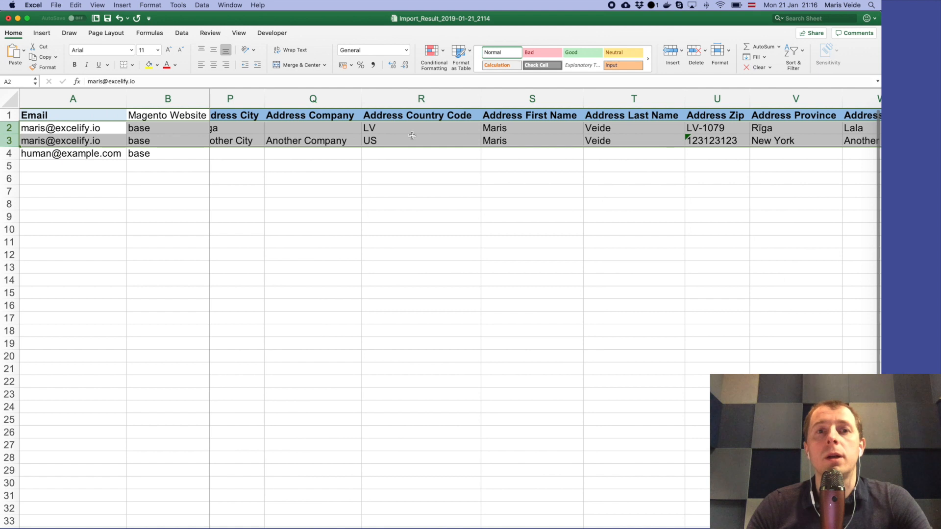
pyautogui.hscroll(2, 402, 136)
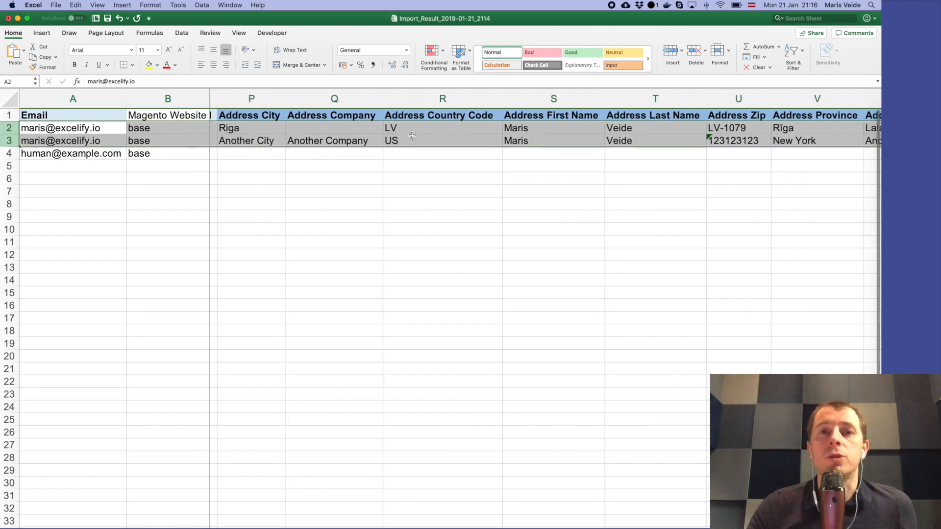
pyautogui.hscroll(4, 540, 141)
pyautogui.click(567, 169)
# Step: Compare the Address Phone values with the original Magento Address Phone values in rows 2 and 3
pyautogui.hscroll(6, 566, 170)
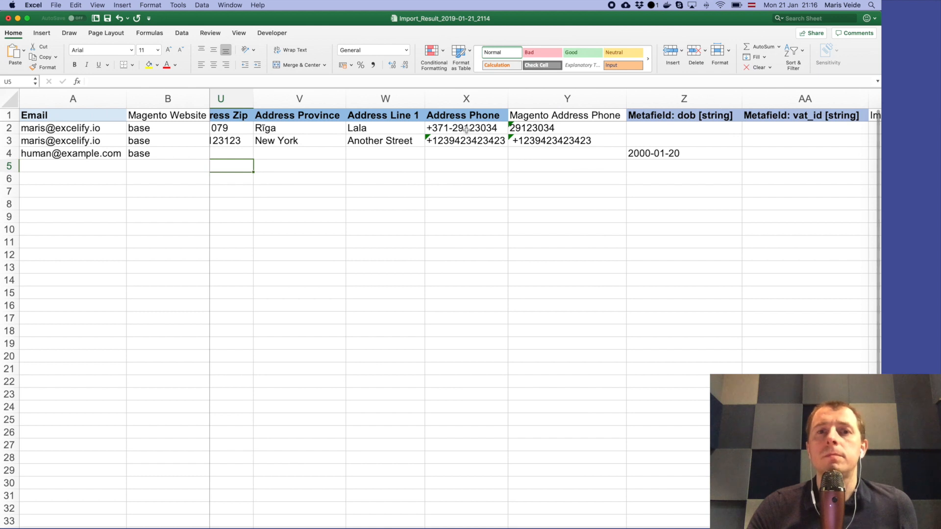
pyautogui.click(548, 116)
pyautogui.moveTo(561, 126); pyautogui.dragTo(561, 142)
pyautogui.click(560, 141)
pyautogui.click(563, 118)
pyautogui.press('Down')
pyautogui.press('Down')
pyautogui.press('Down')
pyautogui.press('Up')
pyautogui.press('Up')
pyautogui.press('Up')
pyautogui.press('Down')
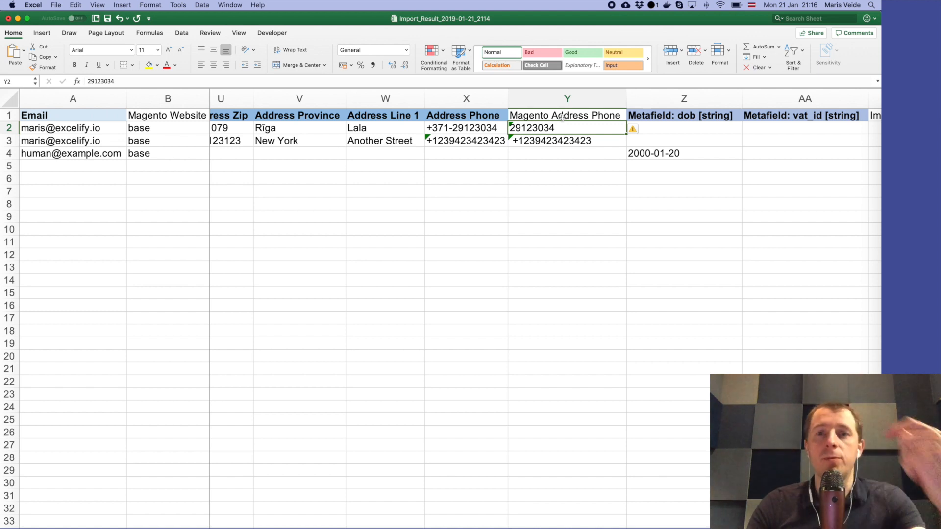
pyautogui.press('Left')
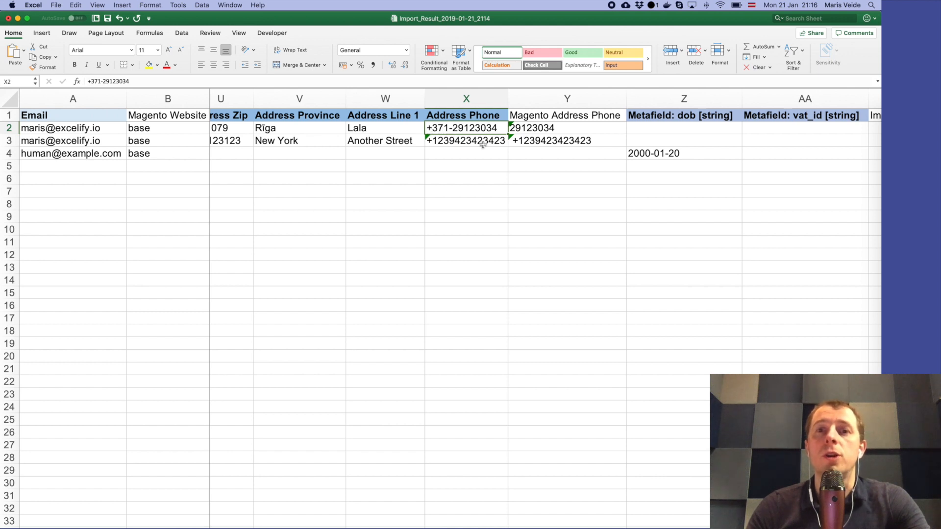
pyautogui.hscroll(2, 470, 144)
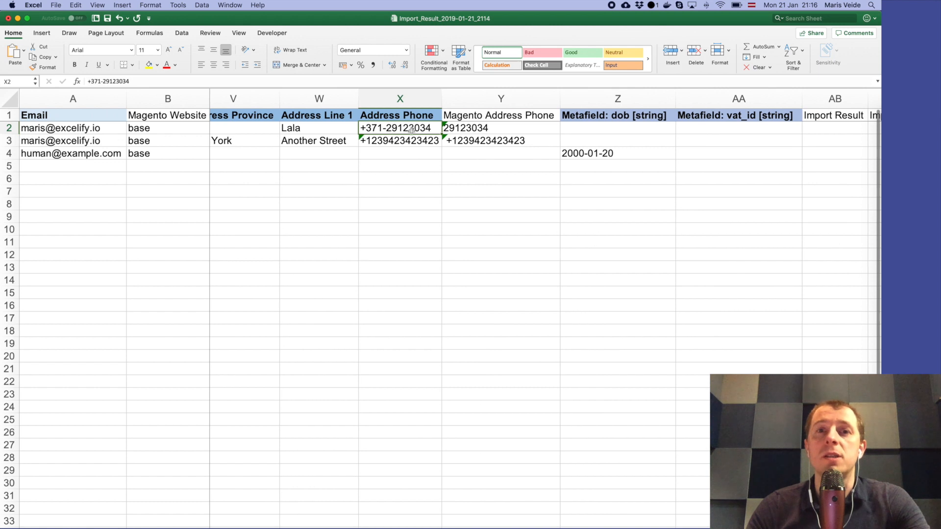
pyautogui.click(465, 142)
pyautogui.click(395, 129)
pyautogui.click(459, 129)
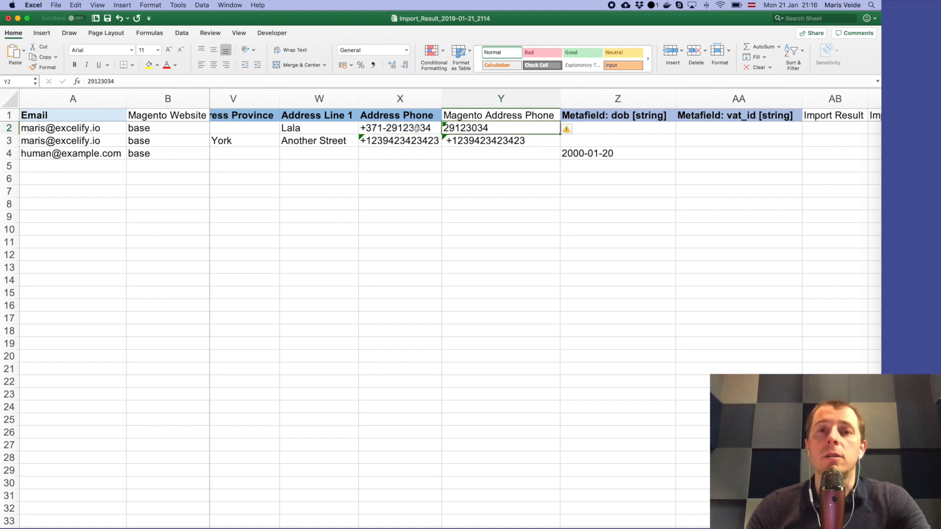
# Step: Check the Address Country Code in row 2 against the formatting of the address phone number
pyautogui.hscroll(2, 452, 132)
pyautogui.hscroll(-6, 452, 131)
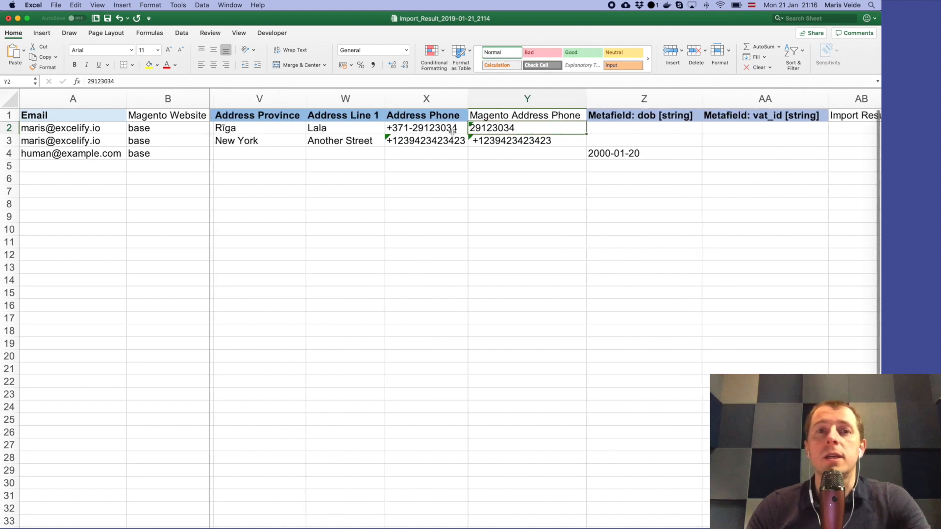
pyautogui.hscroll(-4, 452, 131)
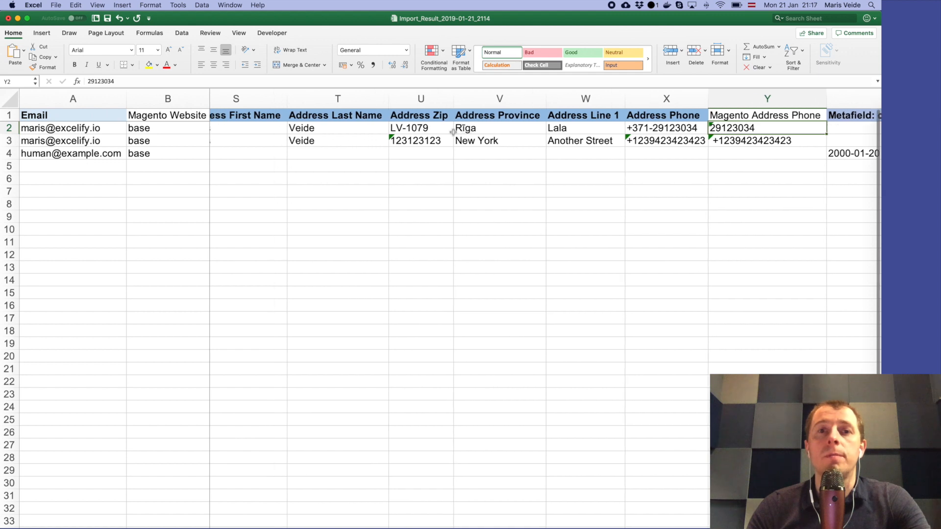
pyautogui.click(338, 115)
pyautogui.click(316, 129)
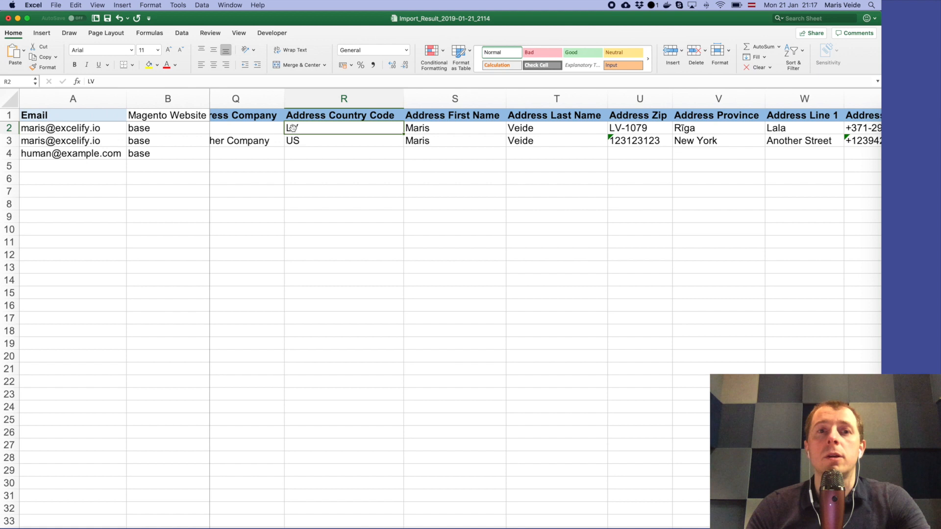
pyautogui.hscroll(4, 382, 129)
pyautogui.hscroll(-3, 663, 142)
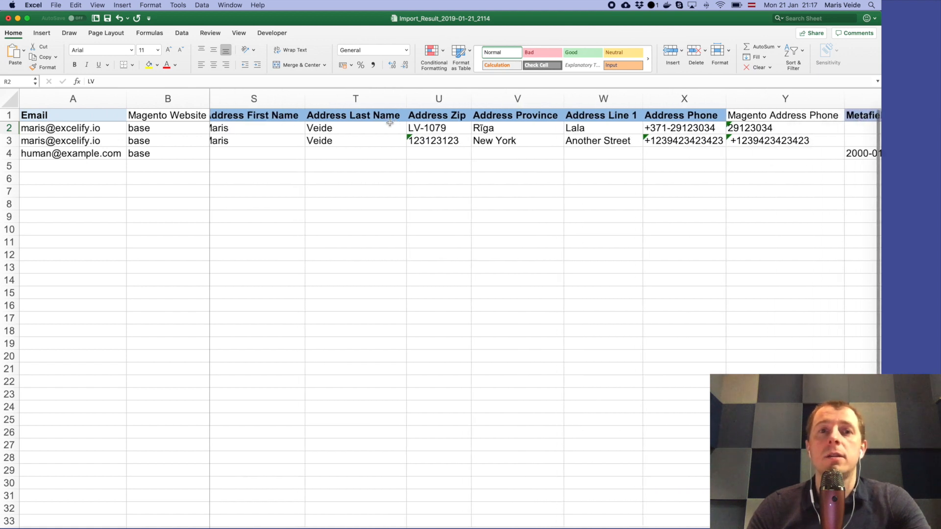
pyautogui.hscroll(4, 319, 141)
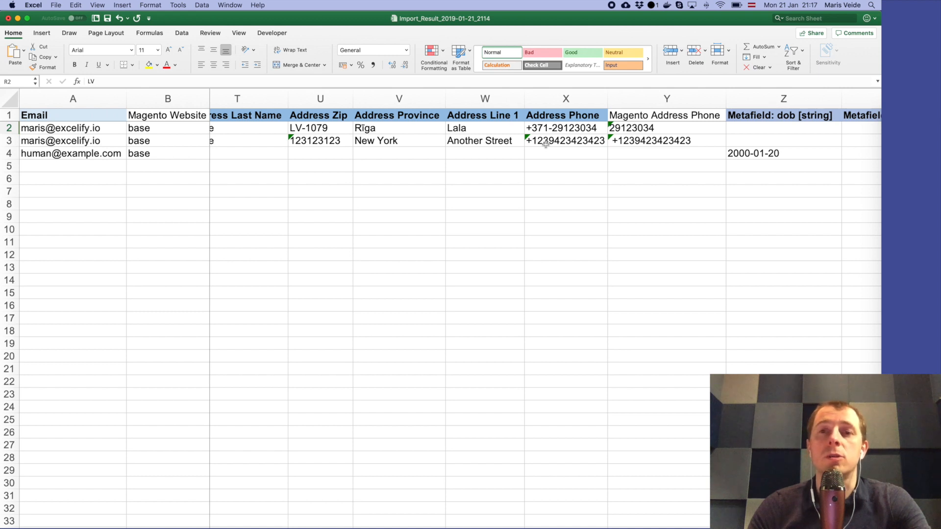
# Step: Examine the dob and vat_id metafield columns, including the date of birth in row 4
pyautogui.hscroll(5, 556, 143)
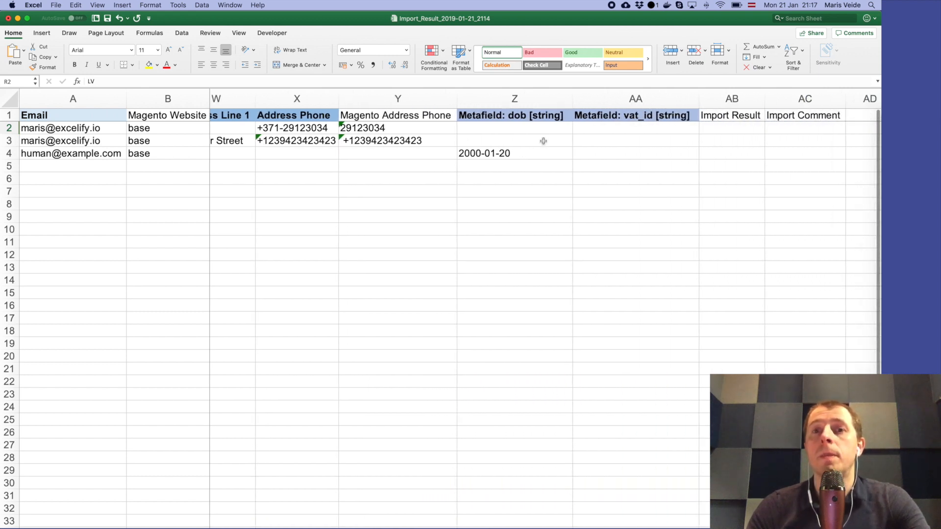
pyautogui.click(492, 116)
pyautogui.moveTo(472, 117); pyautogui.dragTo(579, 156)
pyautogui.click(549, 156)
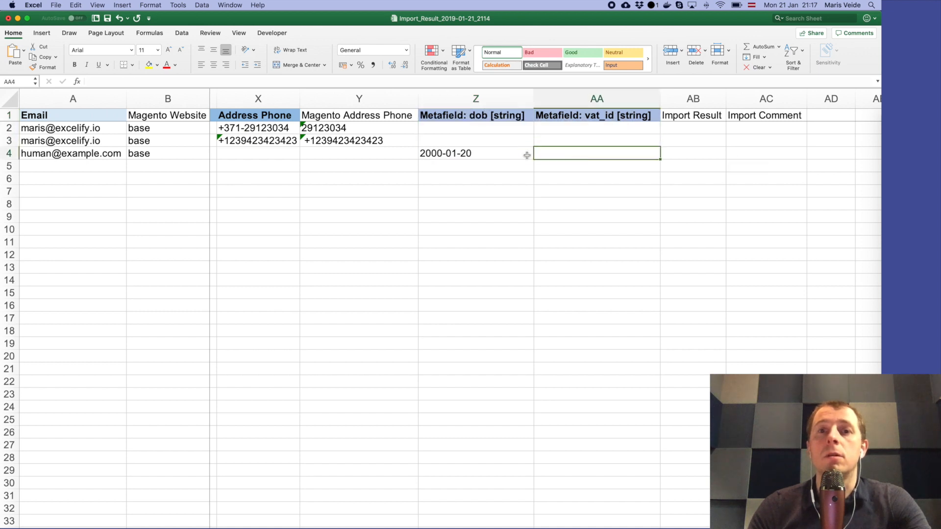
pyautogui.click(478, 157)
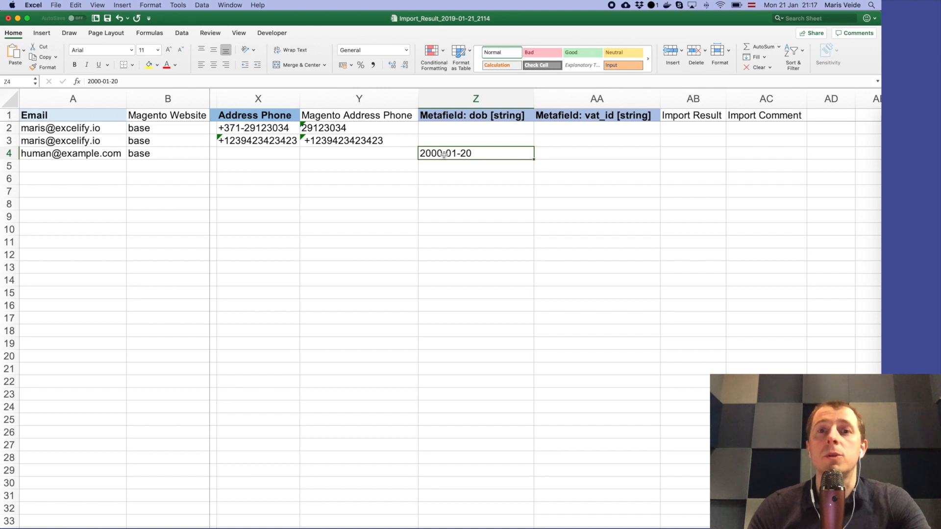
pyautogui.click(572, 116)
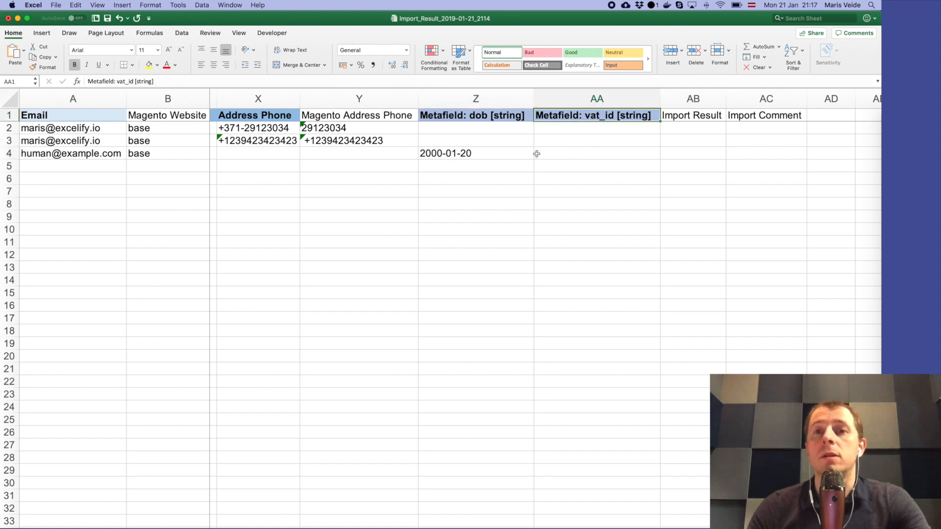
# Step: Look back over the metafield, address and account email columns of the results sheet and save the workbook
pyautogui.hscroll(-1, 537, 151)
pyautogui.hscroll(-10, 511, 166)
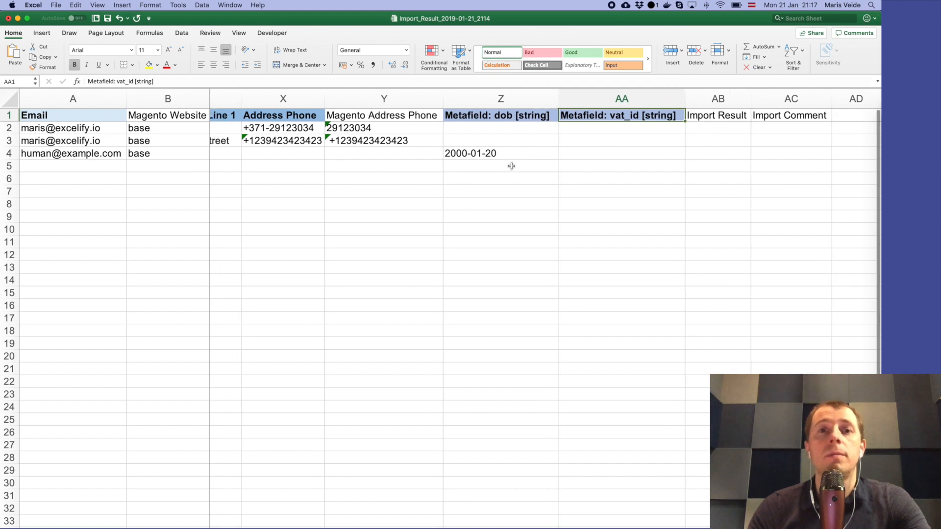
pyautogui.hscroll(5, 511, 166)
pyautogui.hscroll(-5, 511, 166)
pyautogui.hscroll(8, 511, 167)
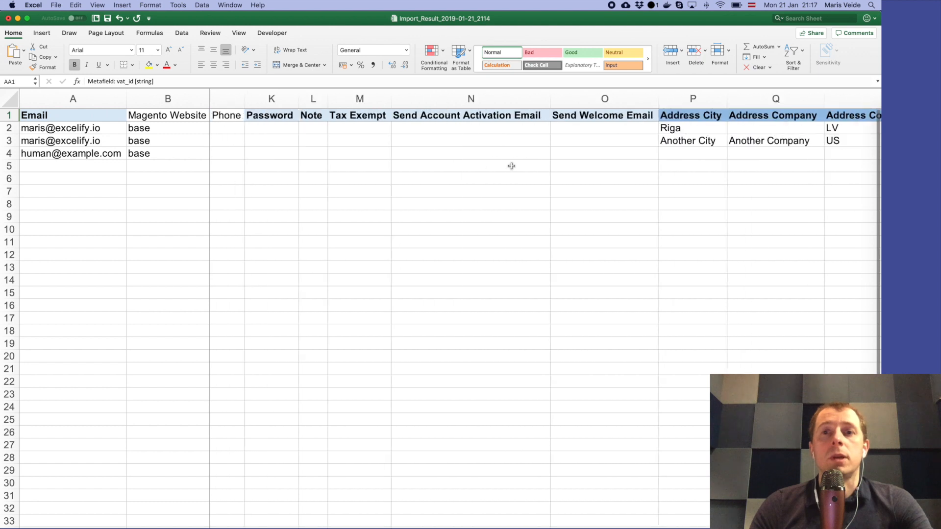
pyautogui.hscroll(4, 602, 167)
pyautogui.scroll(-2, 608, 165)
pyautogui.scroll(2, 615, 163)
pyautogui.hscroll(-5, 615, 163)
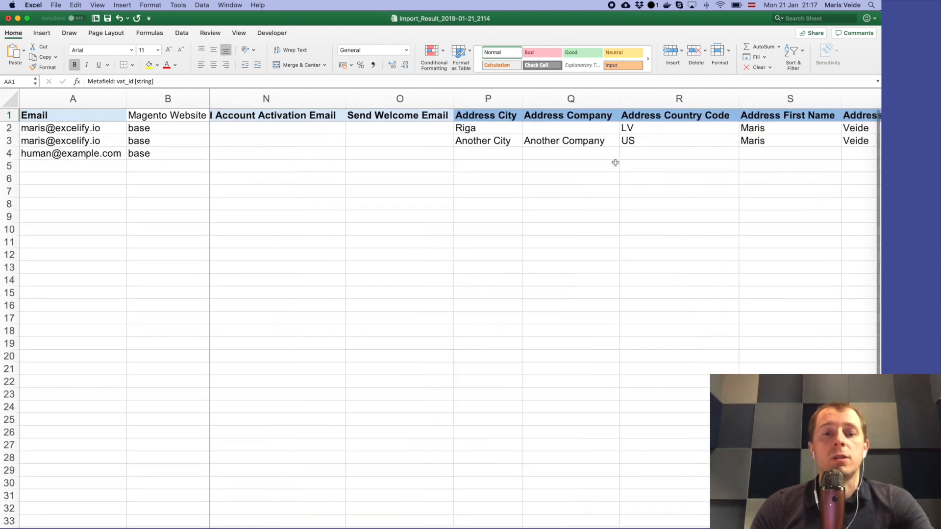
pyautogui.press('super+s')
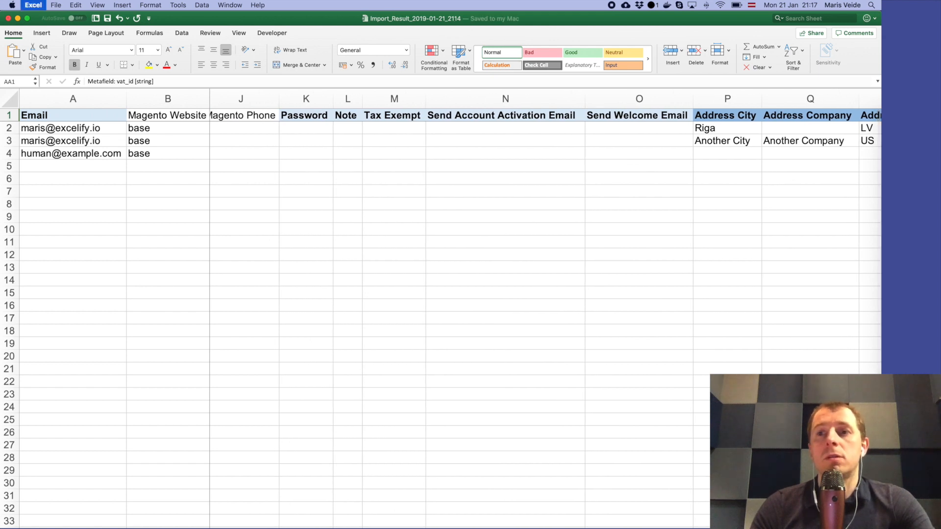
# Step: Switch to Excelify in Chrome, upload Import_Result_2019-01-21_2114.xlsx from Downloads and run the customer import
pyautogui.click(880, 229)
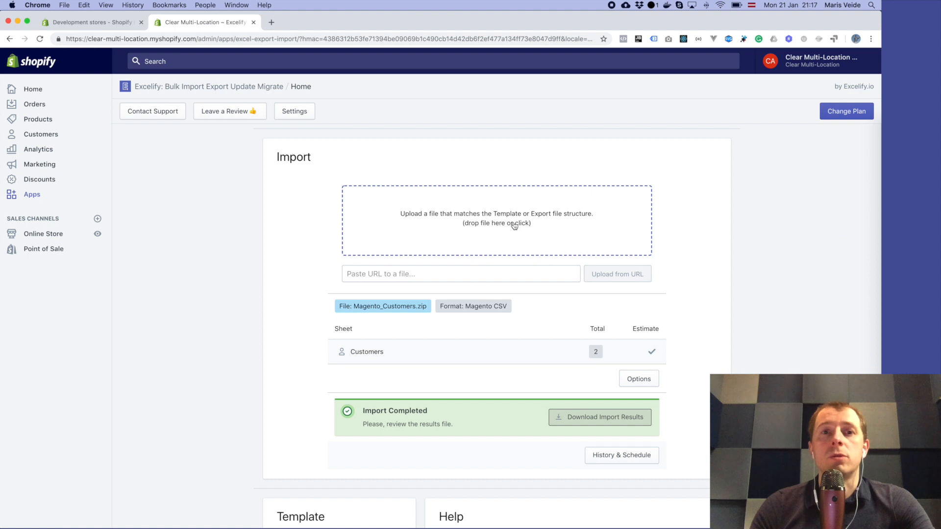
pyautogui.click(554, 230)
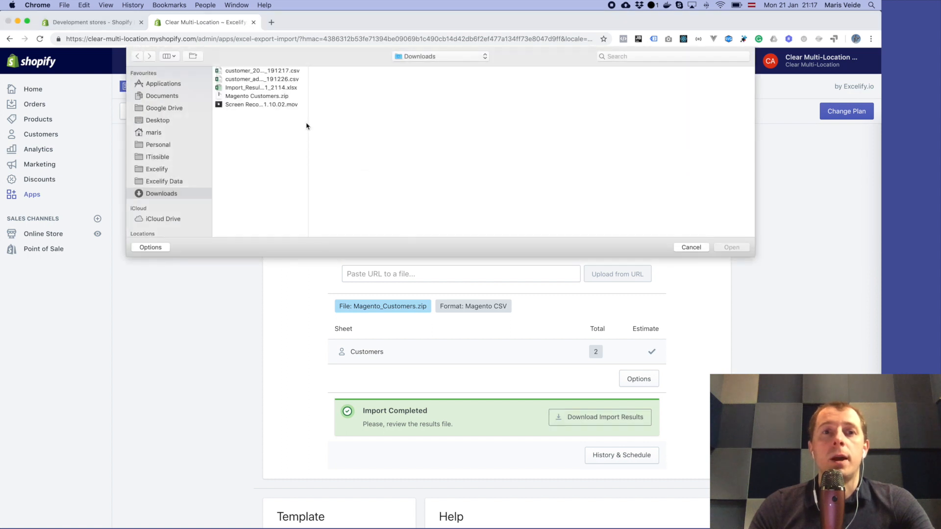
pyautogui.doubleClick(309, 117)
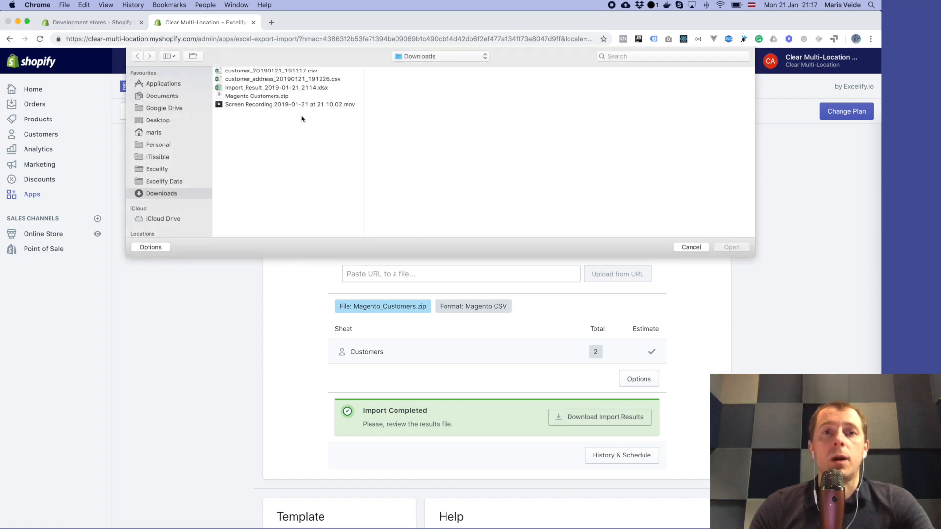
pyautogui.doubleClick(277, 88)
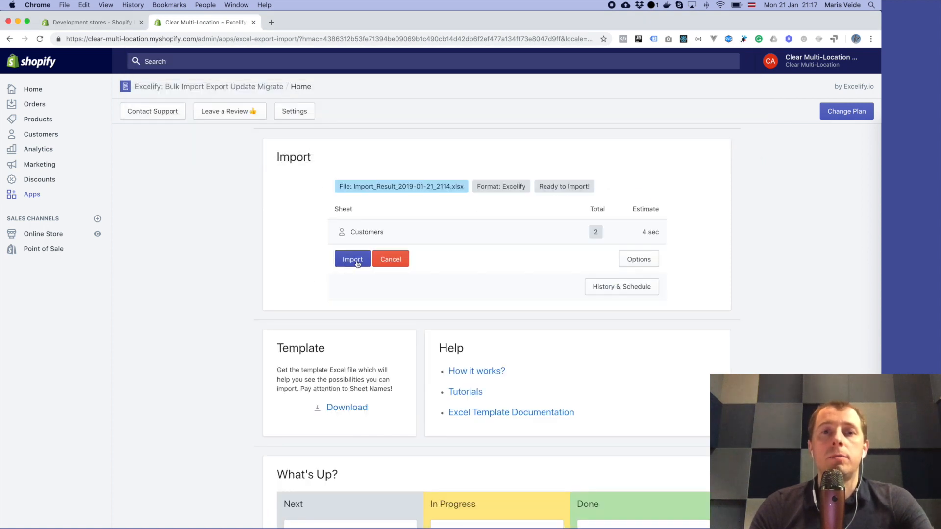
pyautogui.click(357, 264)
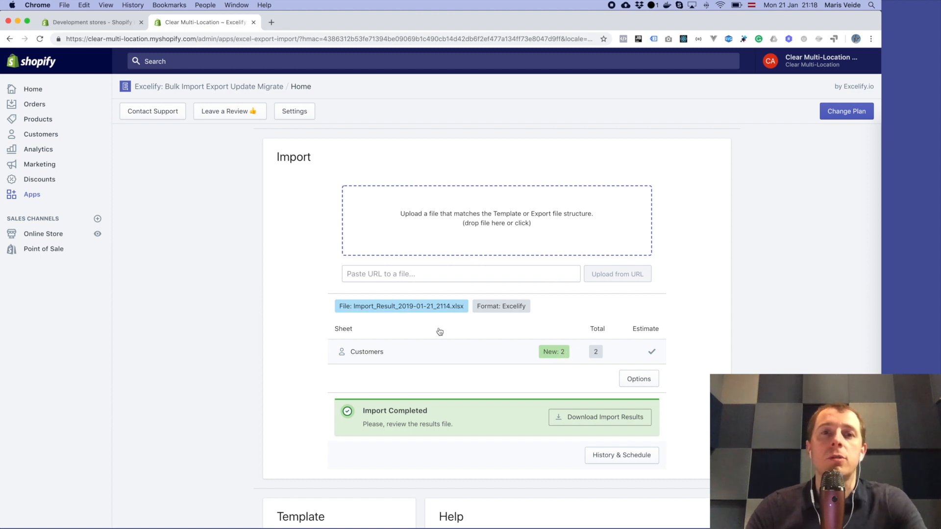
# Step: Show the Shopify customer list in a new tab and open the imported customer from Riga
pyautogui.keyDown('super'); pyautogui.click(37, 134); pyautogui.keyUp('super')
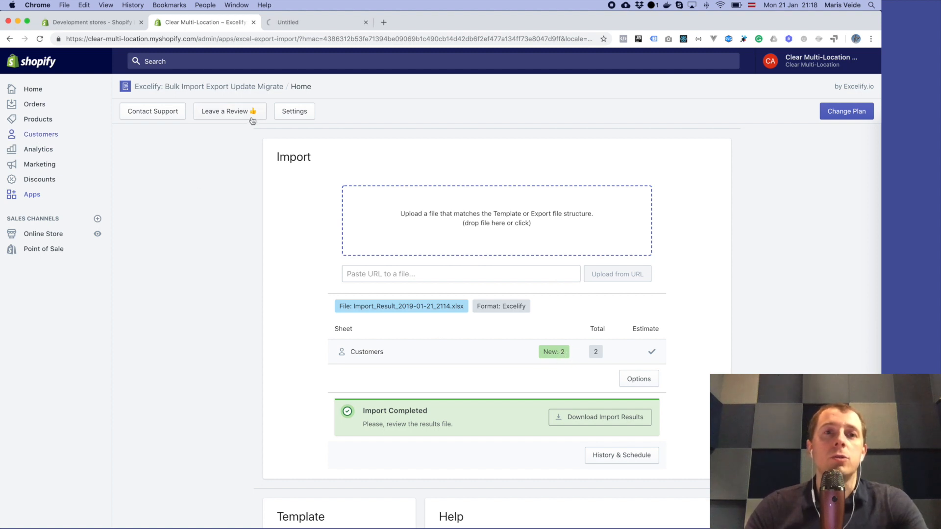
pyautogui.click(309, 23)
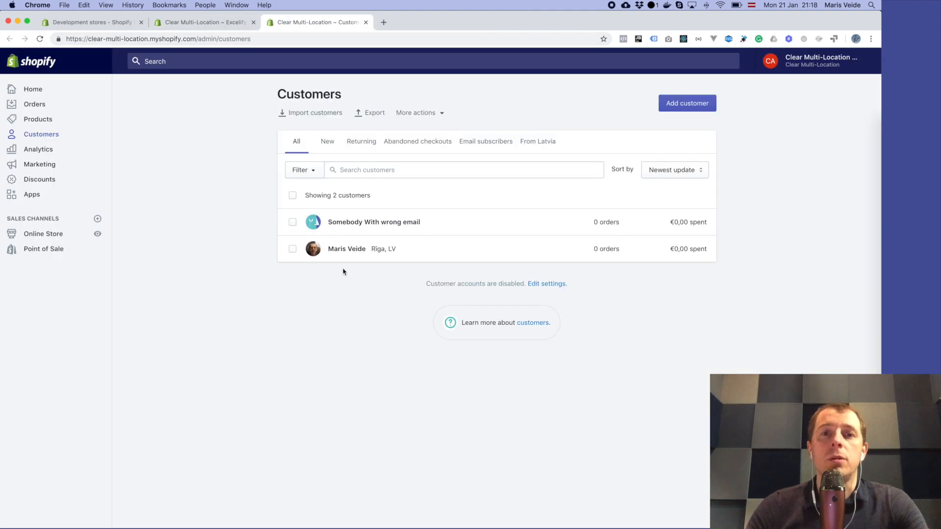
pyautogui.click(348, 258)
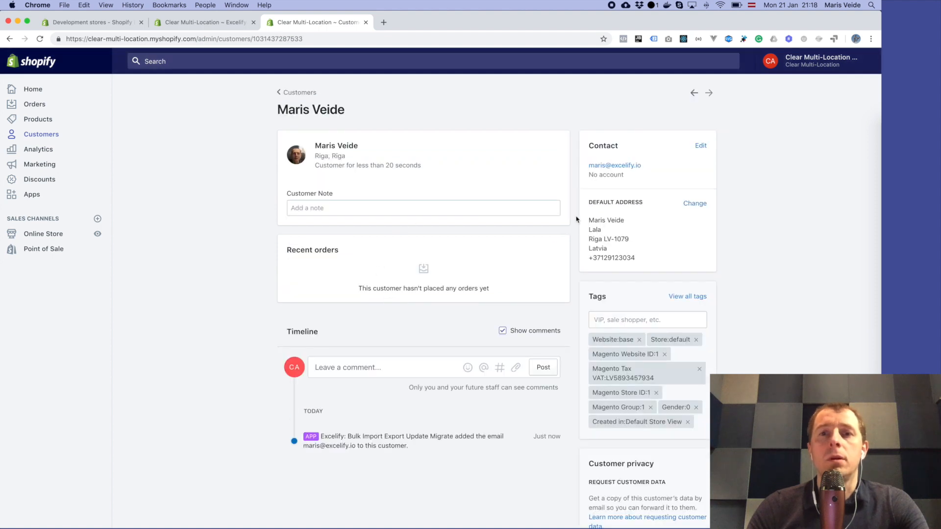
# Step: Check the customer's default and additional addresses, including the phone number of each
pyautogui.click(695, 204)
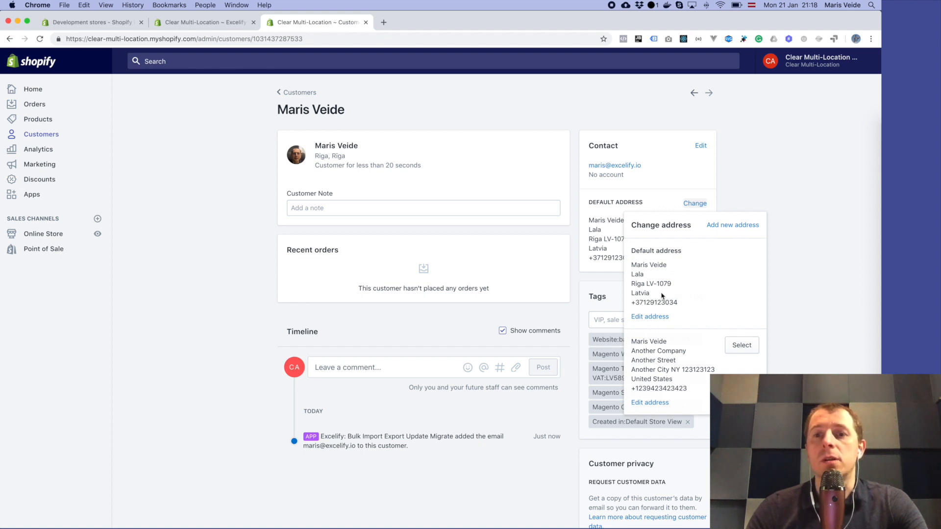
pyautogui.doubleClick(649, 301)
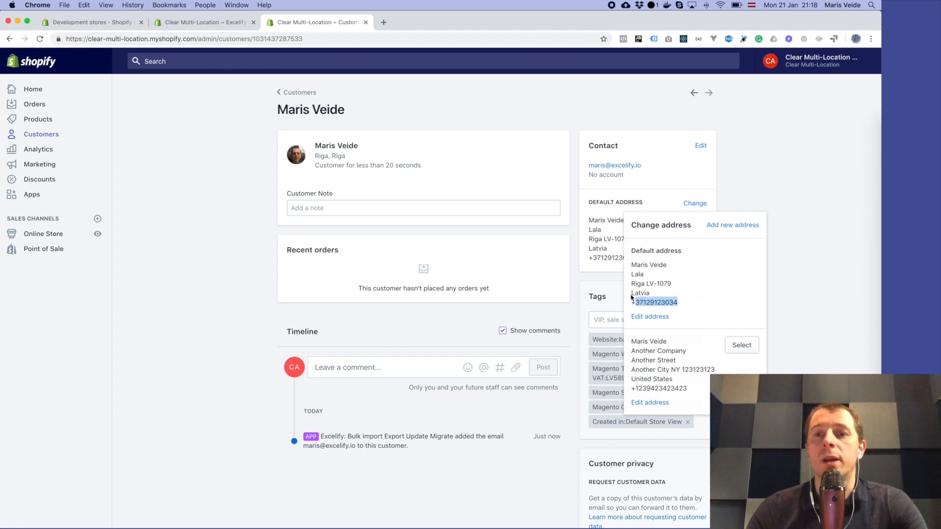
pyautogui.doubleClick(654, 388)
pyautogui.click(583, 326)
# Step: Review the Magento tags imported onto the customer's profile
pyautogui.scroll(-3, 584, 326)
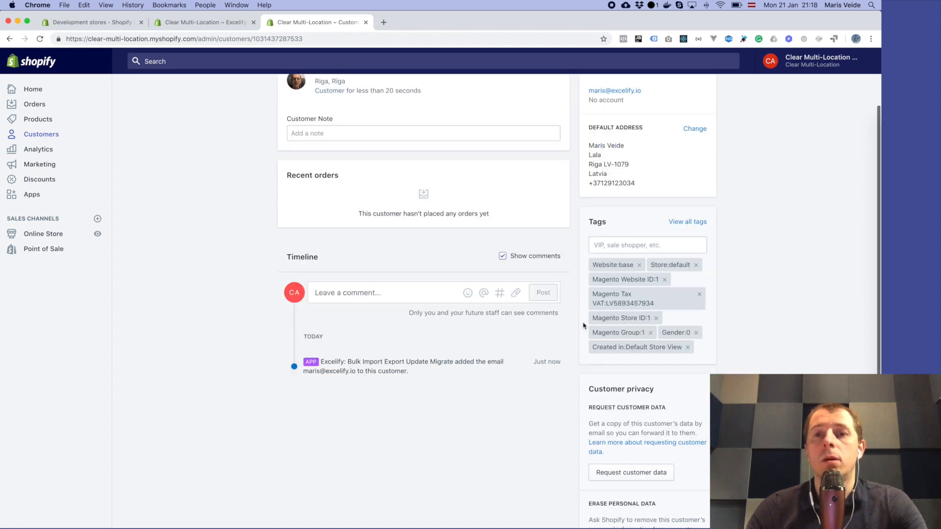
pyautogui.scroll(-2, 593, 357)
pyautogui.scroll(5, 591, 358)
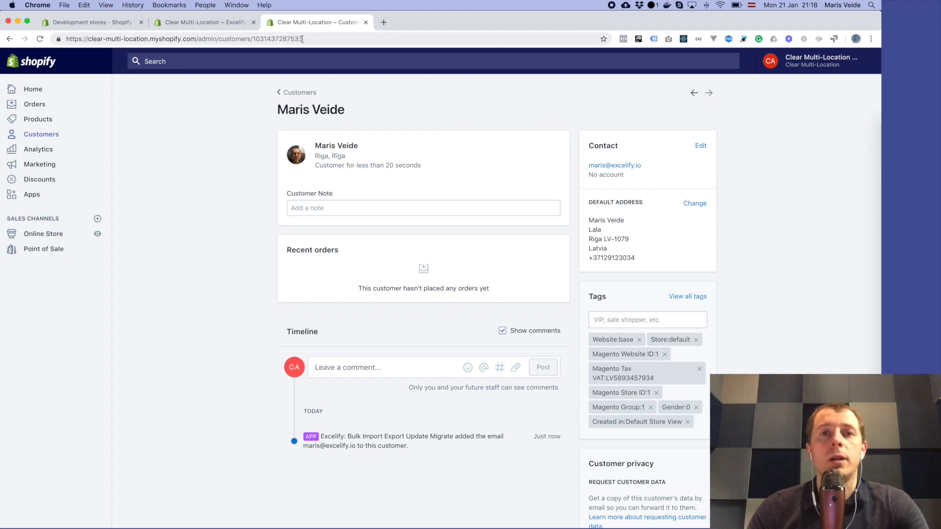
# Step: Visit excelify.io in a new tab and browse the topics offered under Knowledge
pyautogui.click(208, 26)
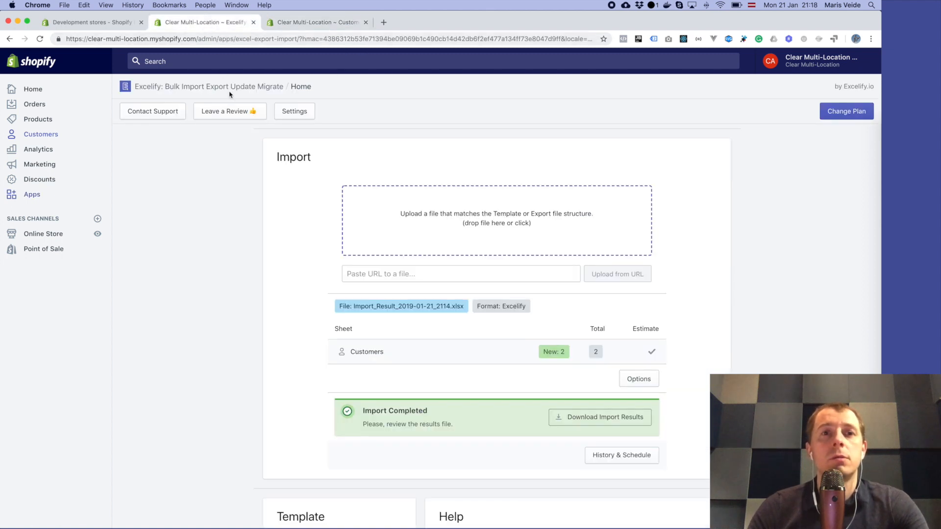
pyautogui.press('super+t')
pyautogui.write('exceli')
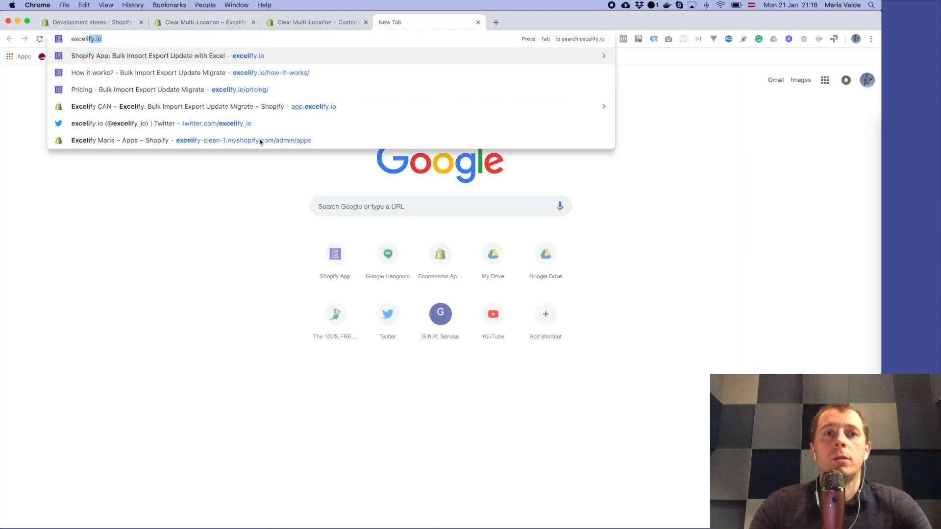
pyautogui.press('Return')
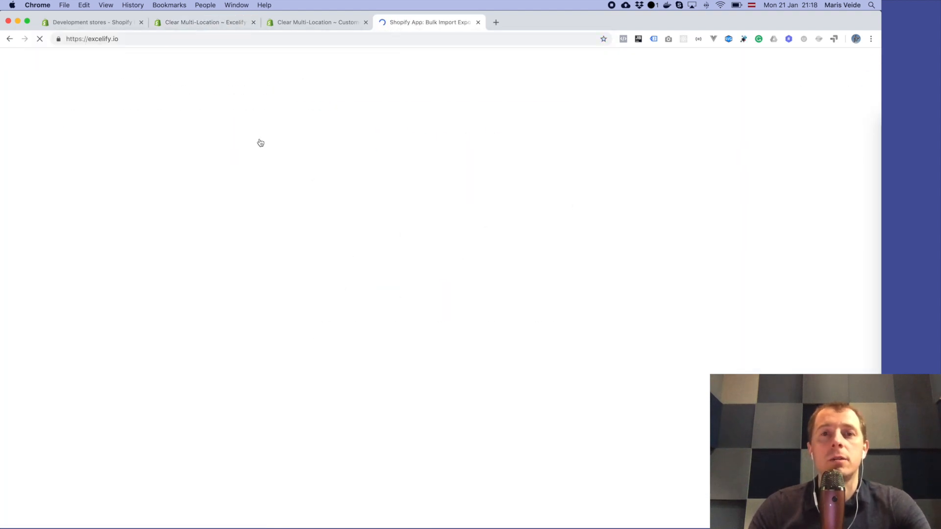
pyautogui.moveTo(421, 64)
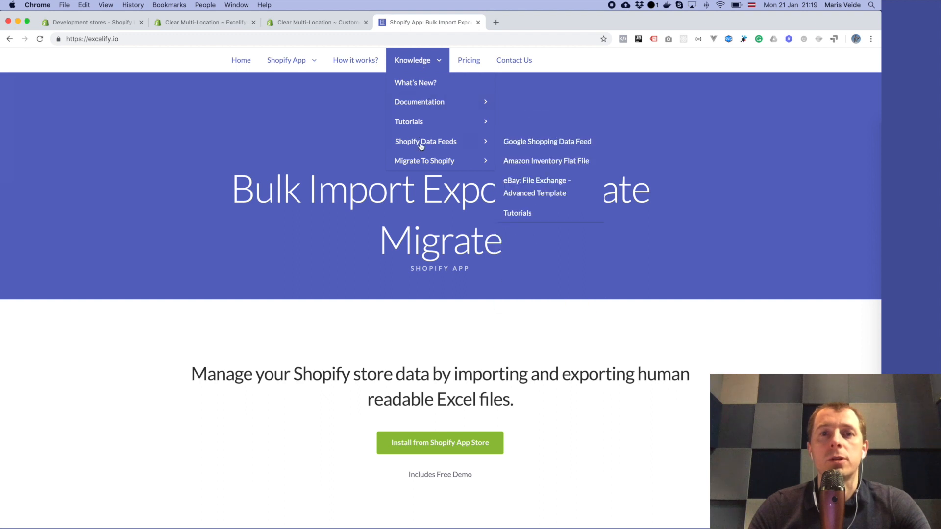
pyautogui.moveTo(424, 124)
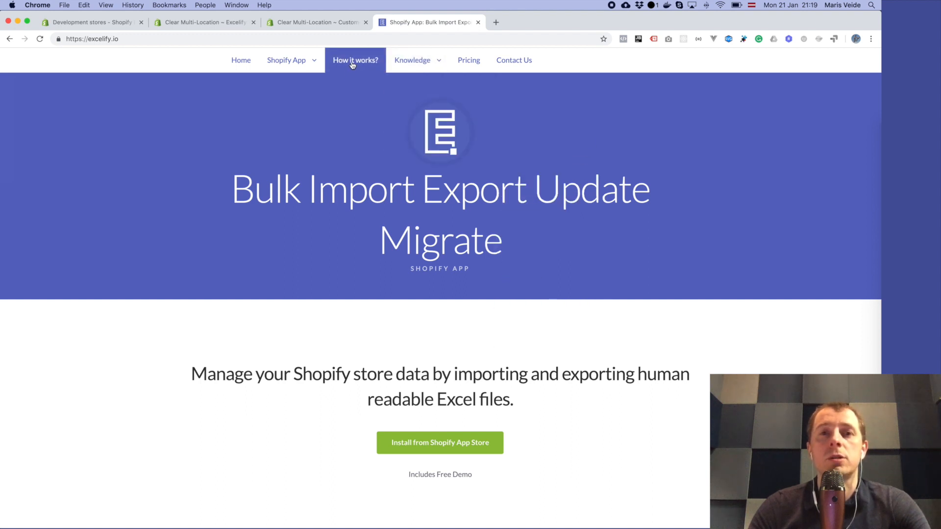
# Step: Open the Contact Us page and review the chat, e-mail and Slack workspace support options
pyautogui.click(513, 67)
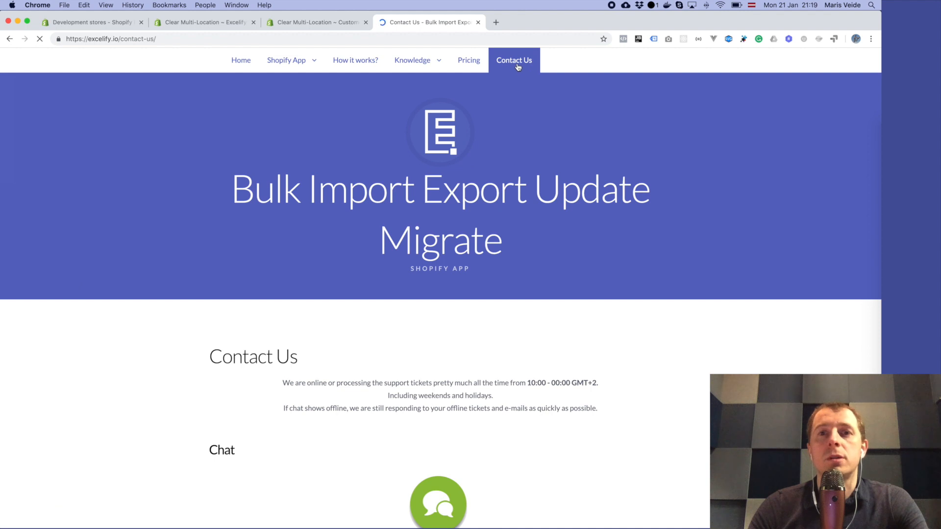
pyautogui.scroll(-4, 481, 268)
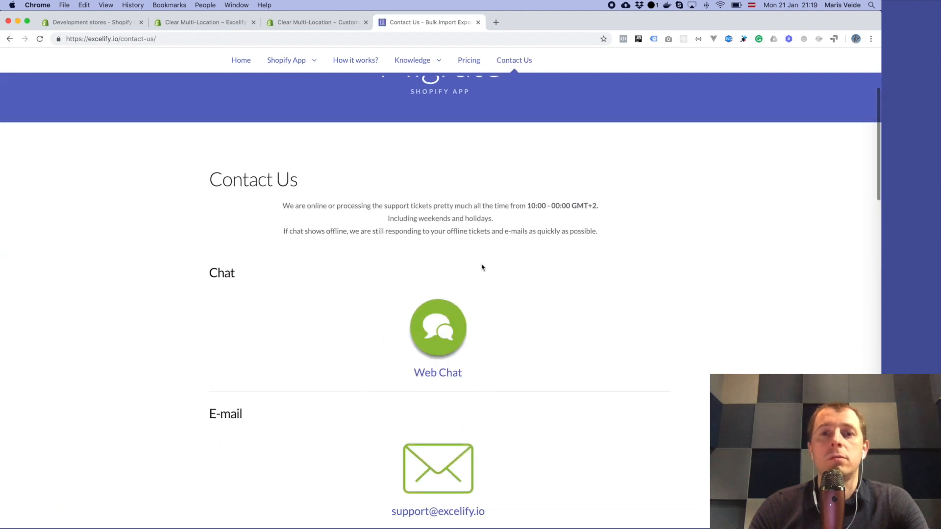
pyautogui.scroll(-2, 484, 387)
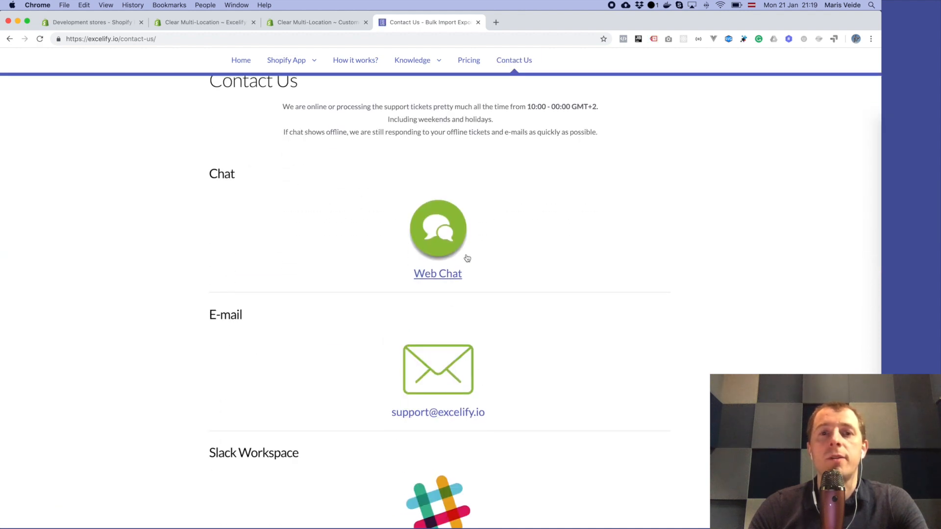
pyautogui.scroll(-3, 509, 387)
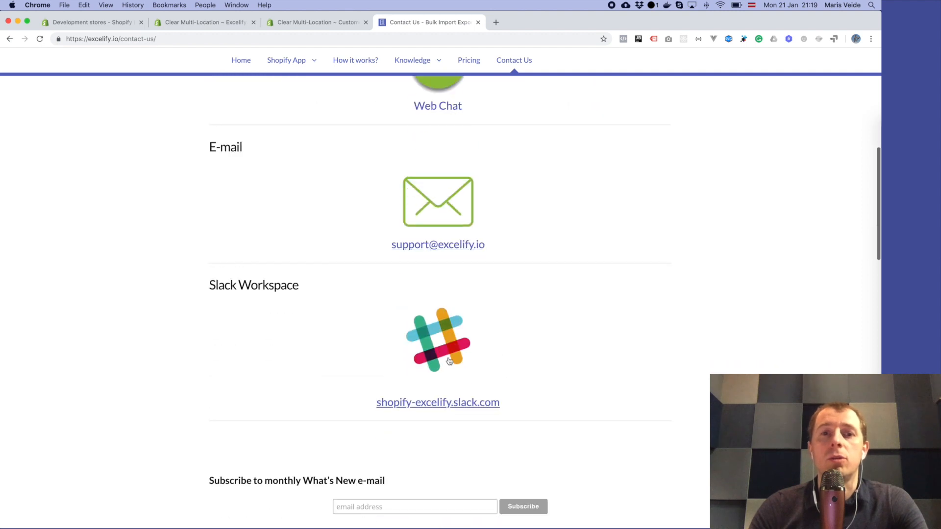
pyautogui.scroll(-3, 506, 360)
pyautogui.scroll(2, 505, 358)
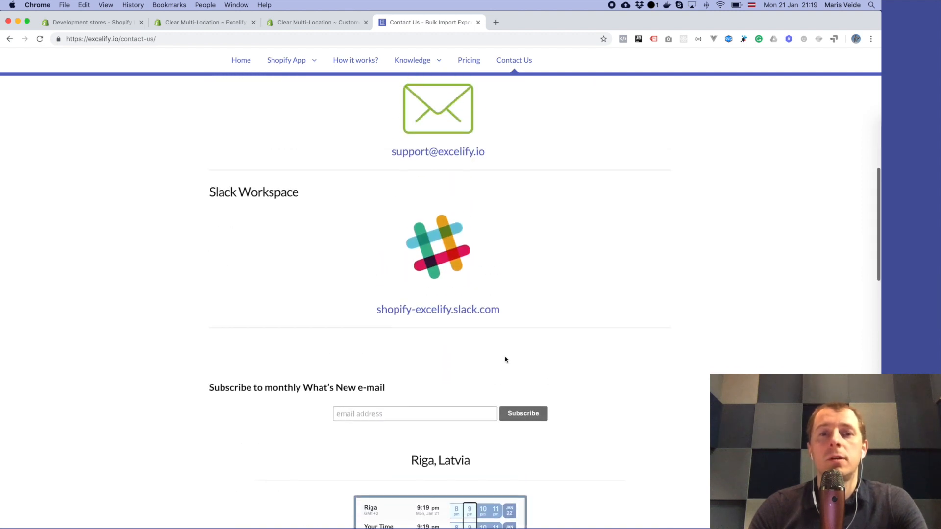
pyautogui.scroll(10, 505, 360)
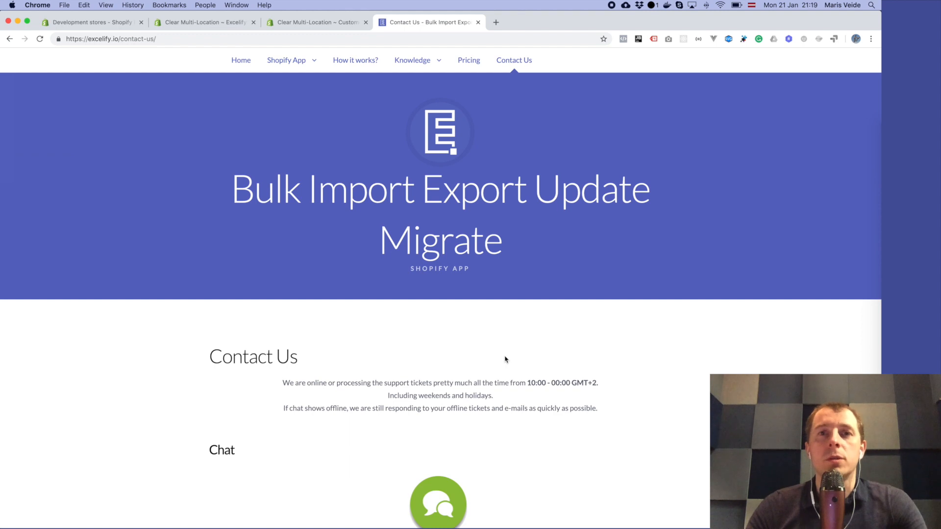